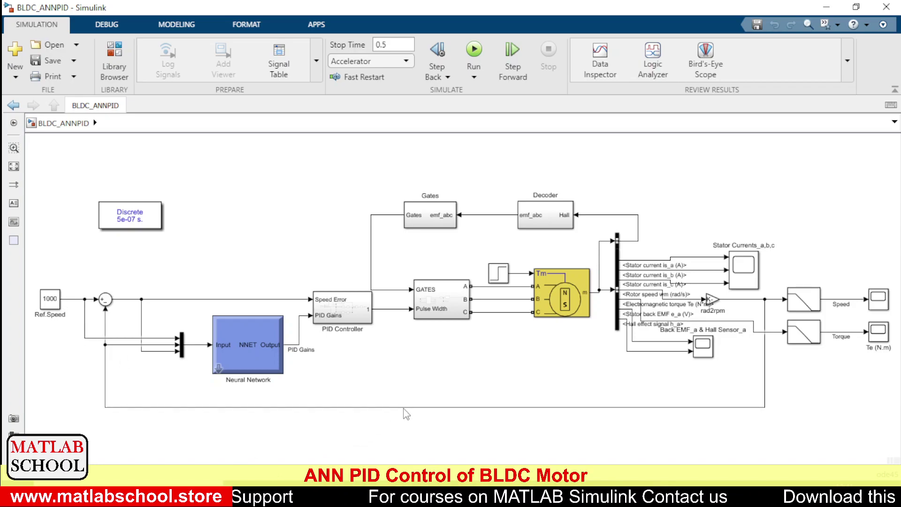
Trace the speed feedback path and review the permanent magnet motor block's parameters.
left_click(764, 314)
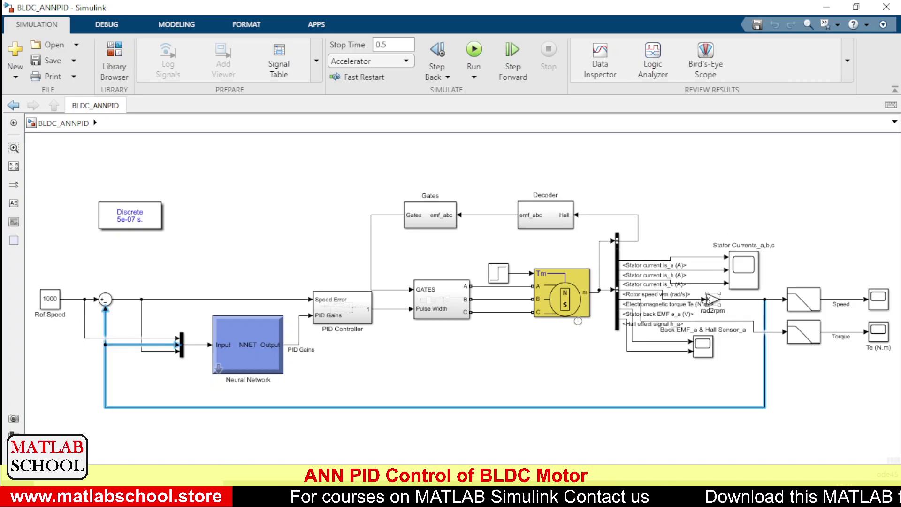
left_click(560, 368)
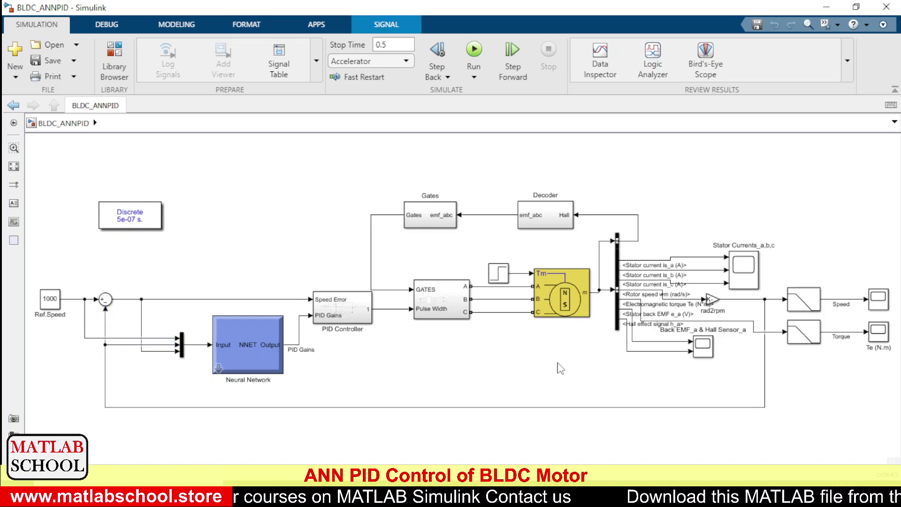
left_click(562, 297)
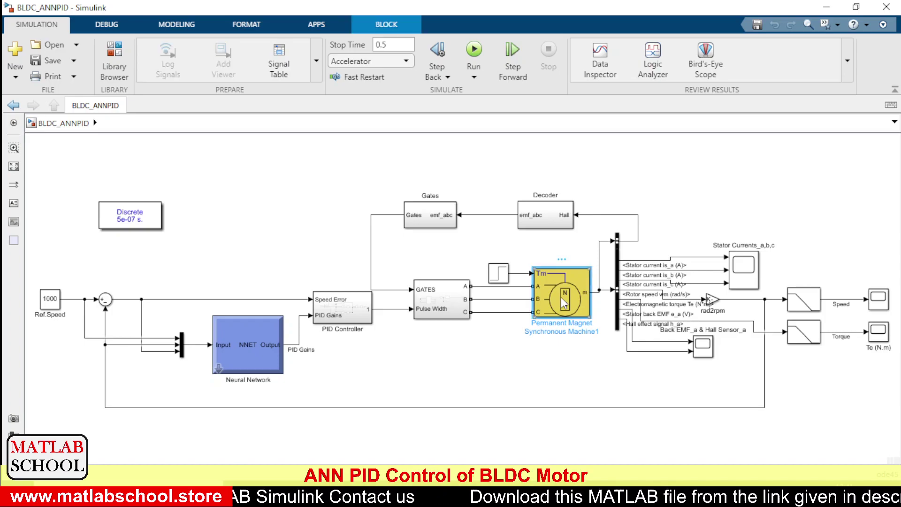
double_click(562, 298)
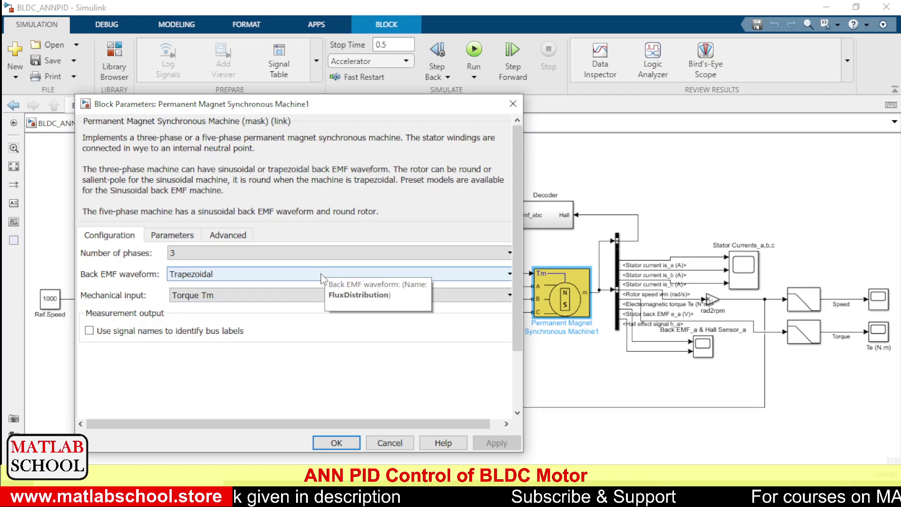
left_click(336, 442)
left_click(513, 357)
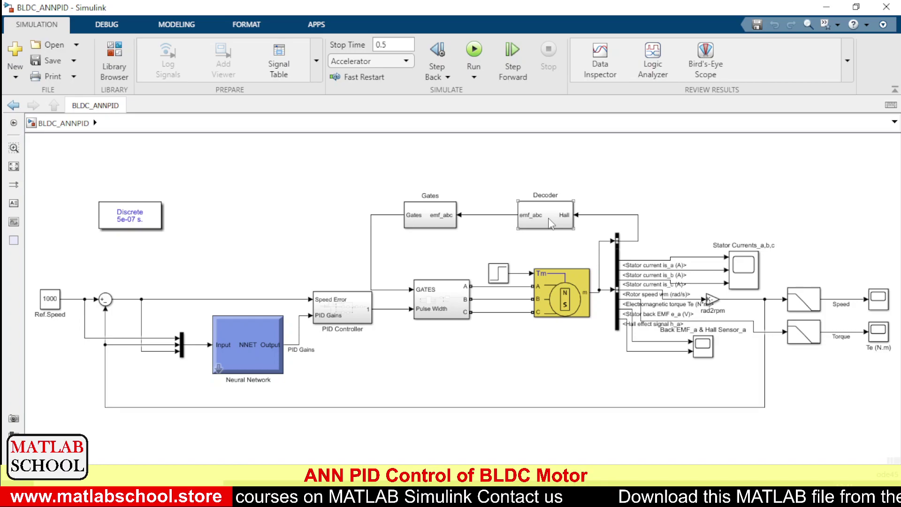
Inspect the Decoder subsystem's Hall-to-EMF truth table, then return to the top-level BLDC_ANNPID model.
left_click(551, 224)
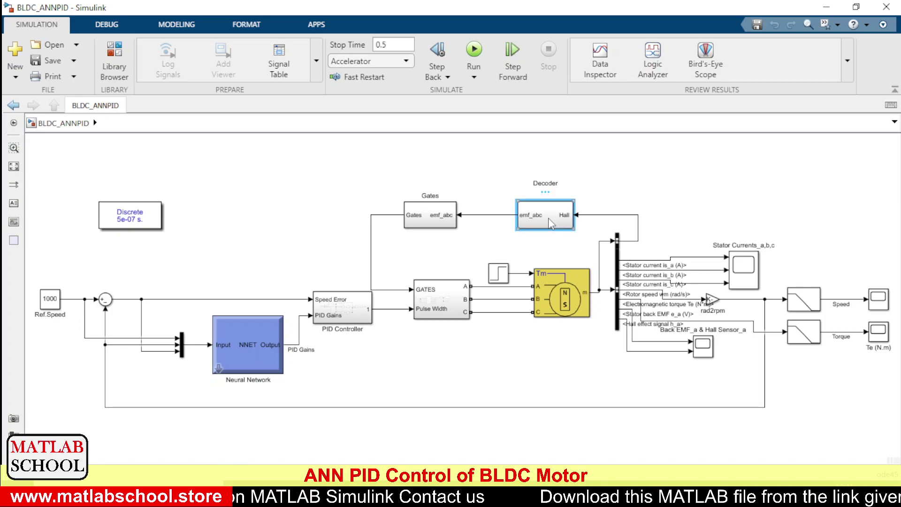
double_click(551, 224)
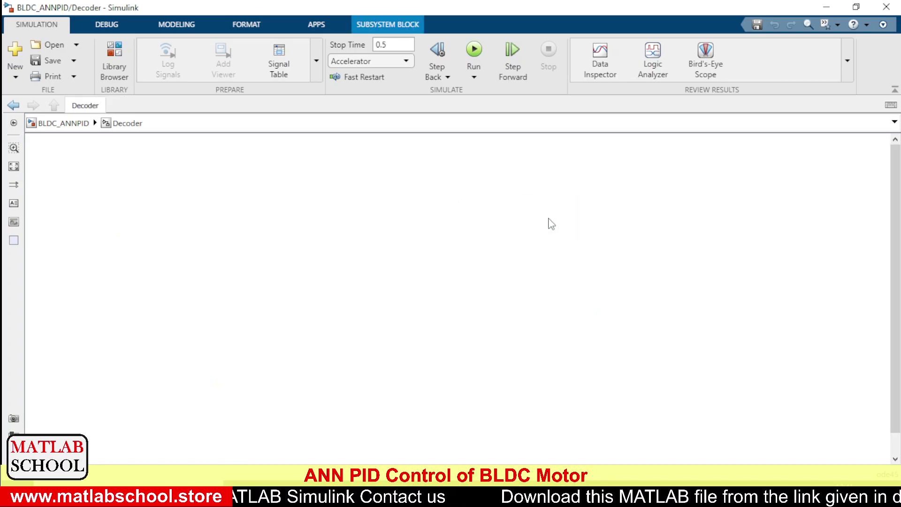
left_click(678, 209)
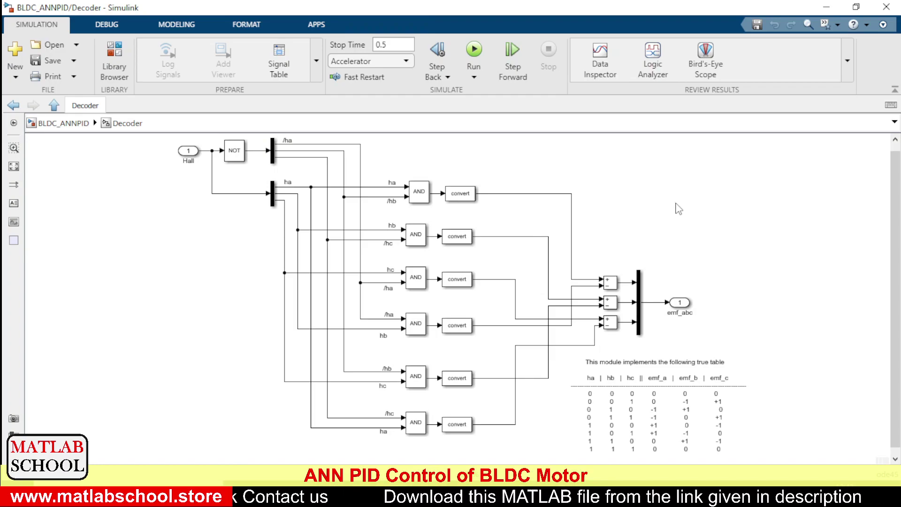
left_click(659, 404)
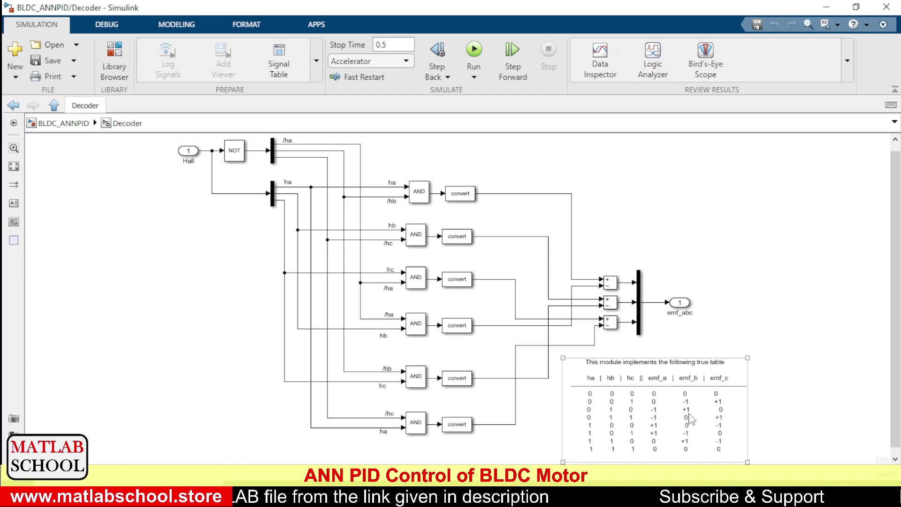
left_click(578, 352)
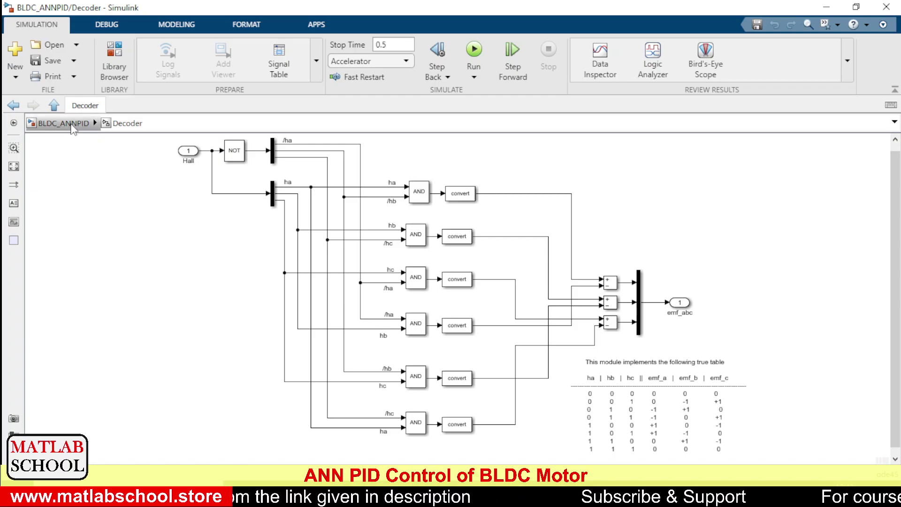
left_click(72, 125)
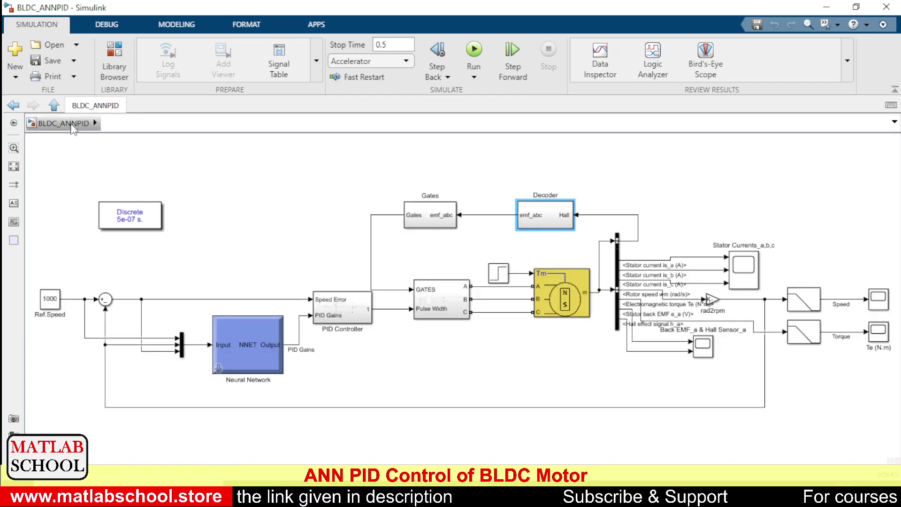
Inspect the Gates subsystem's gate switching truth table, then return to the top-level model.
left_click(431, 218)
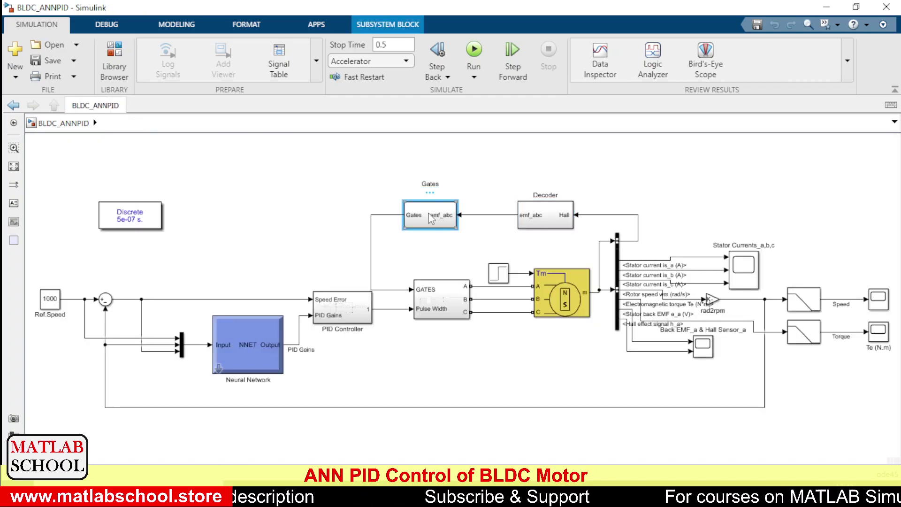
double_click(431, 218)
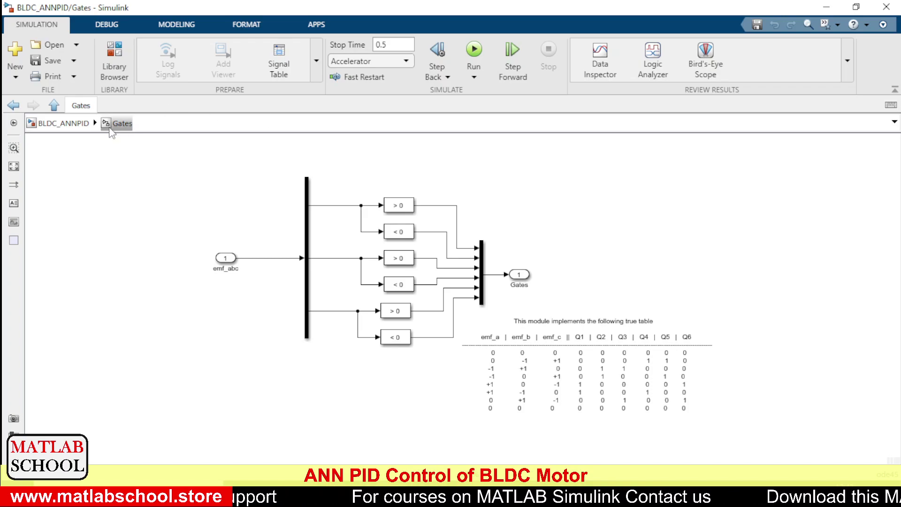
left_click(577, 342)
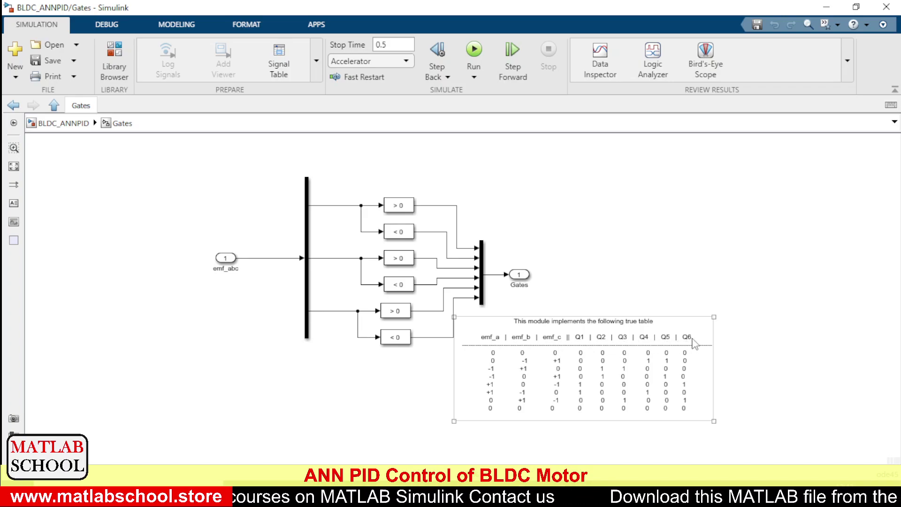
left_click(173, 252)
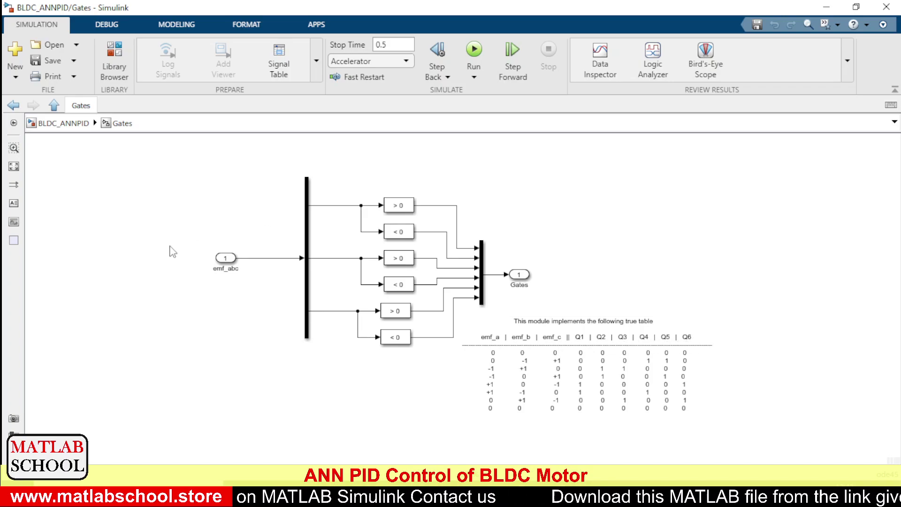
left_click(69, 124)
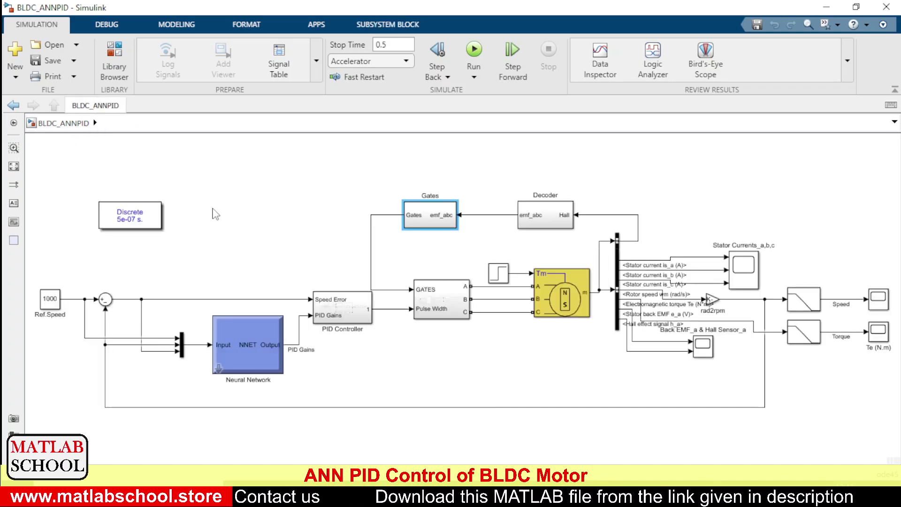
left_click(215, 214)
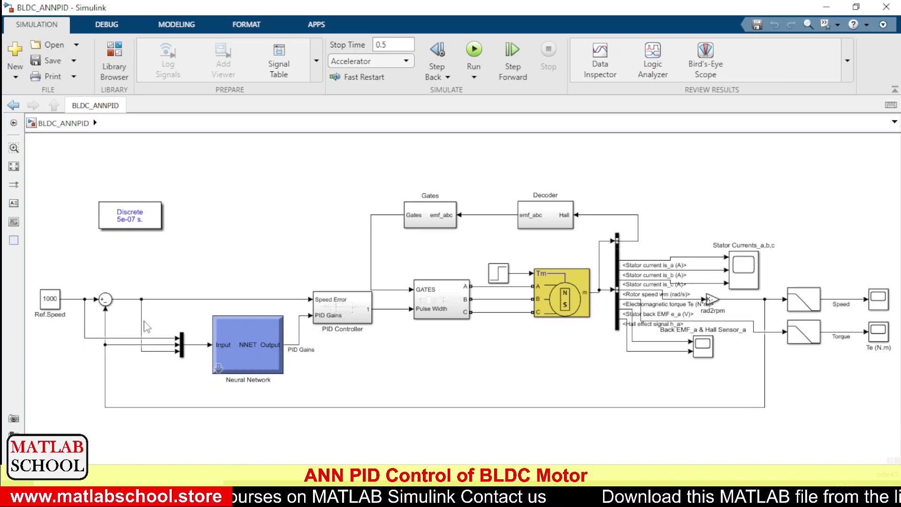
Trace the speed error and PID Gains signals into the PID Controller subsystem's kp multiplier.
left_click(142, 325)
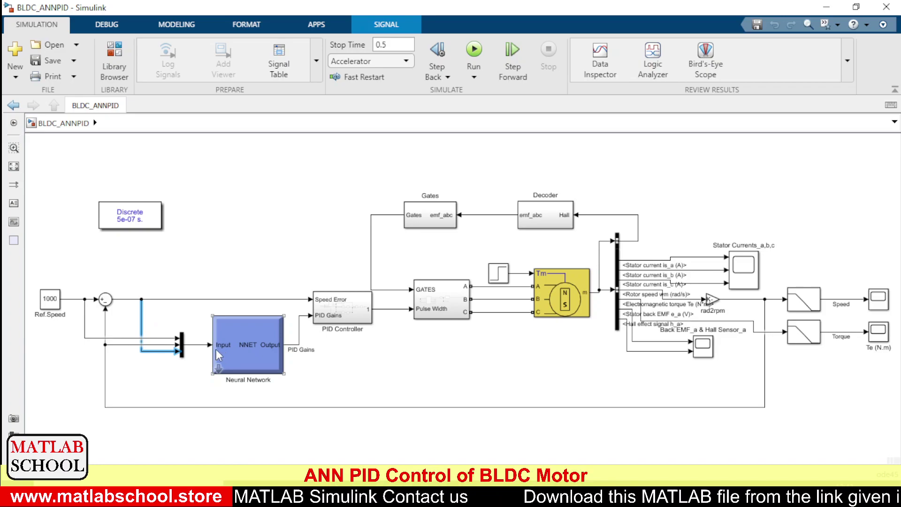
left_click(196, 369)
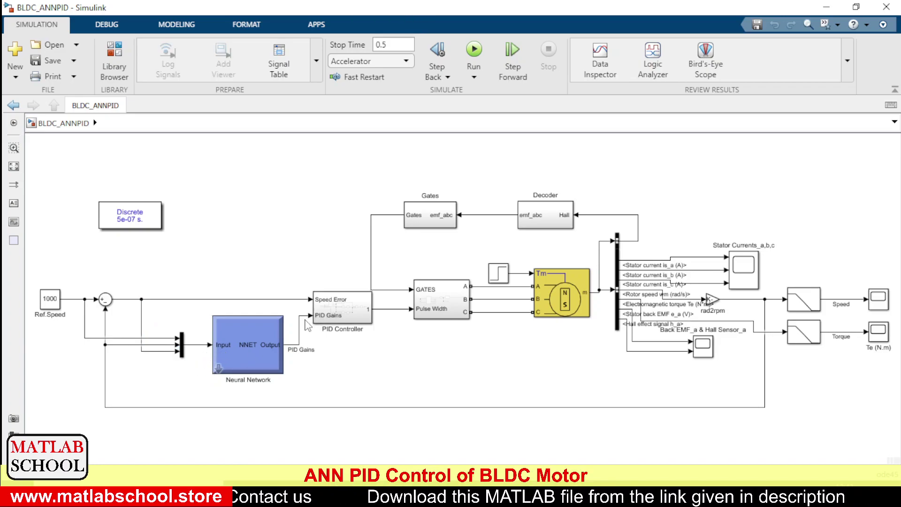
left_click(300, 315)
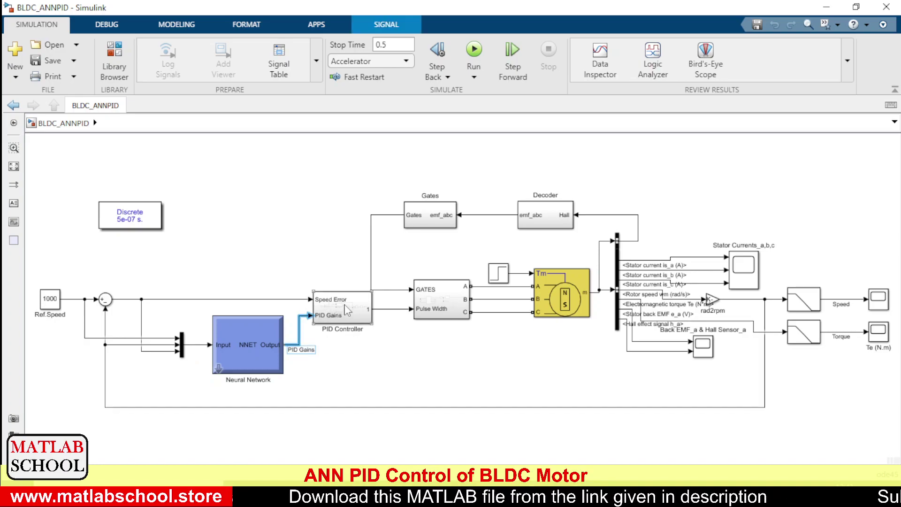
double_click(347, 310)
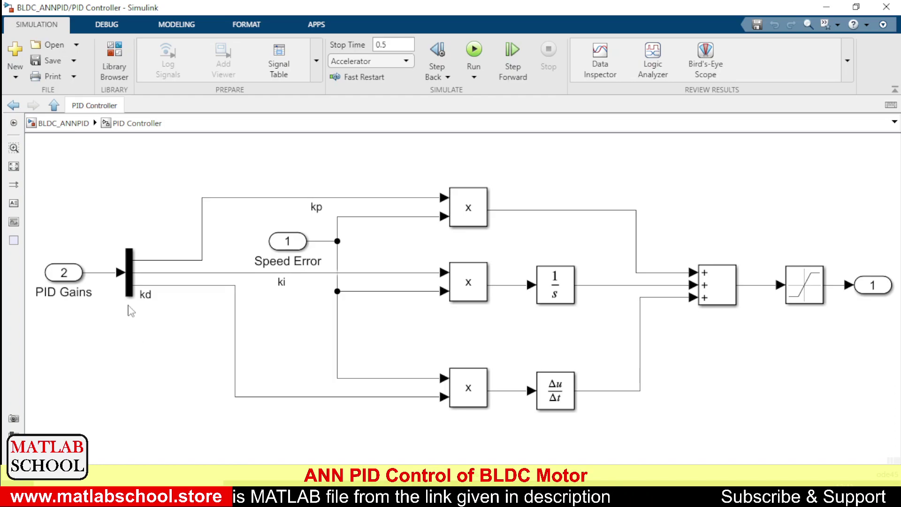
left_click(457, 207)
left_click(296, 204)
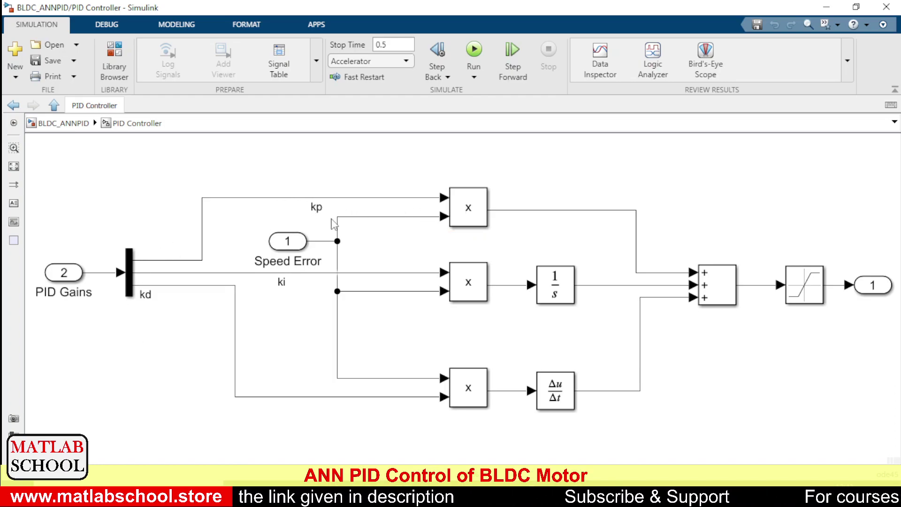
left_click(363, 217)
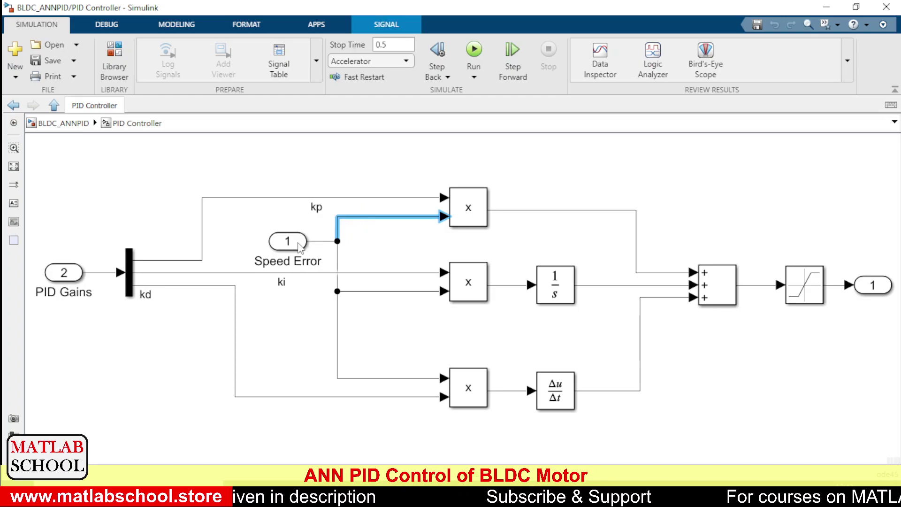
left_click(320, 242)
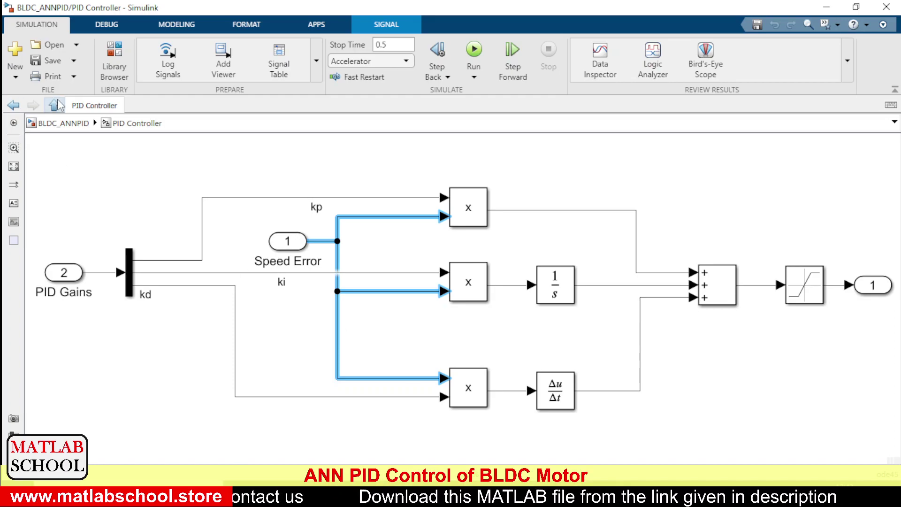
left_click(75, 124)
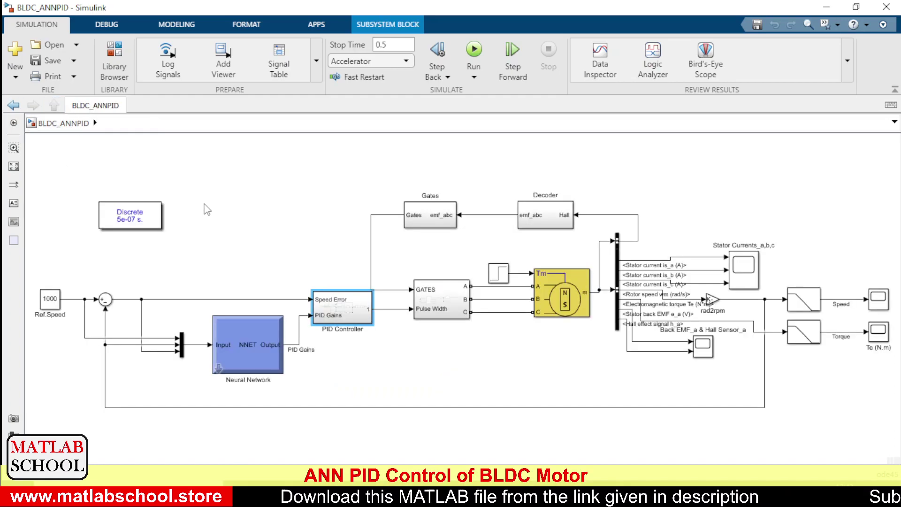
left_click(374, 400)
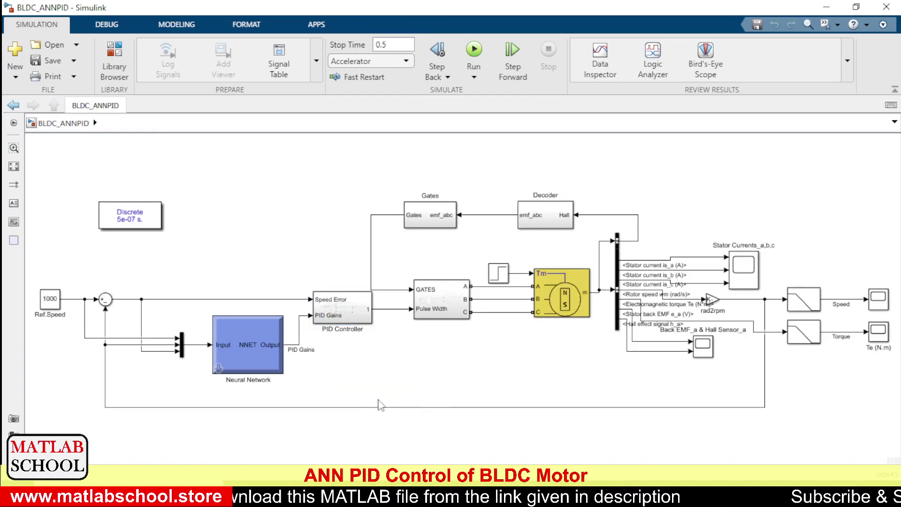
In MATLAB's Current Folder, open Training Data.xlsx outside MATLAB in Excel.
key("alt+Tab")
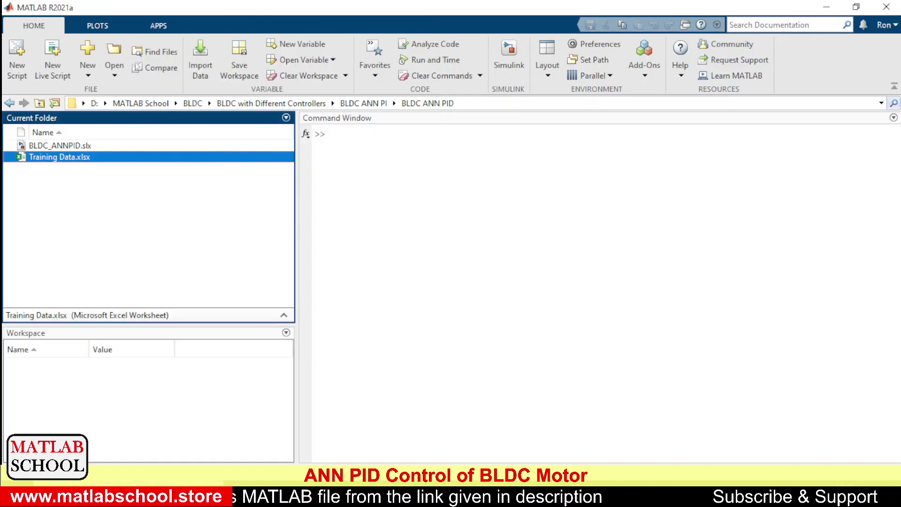
left_click(105, 184)
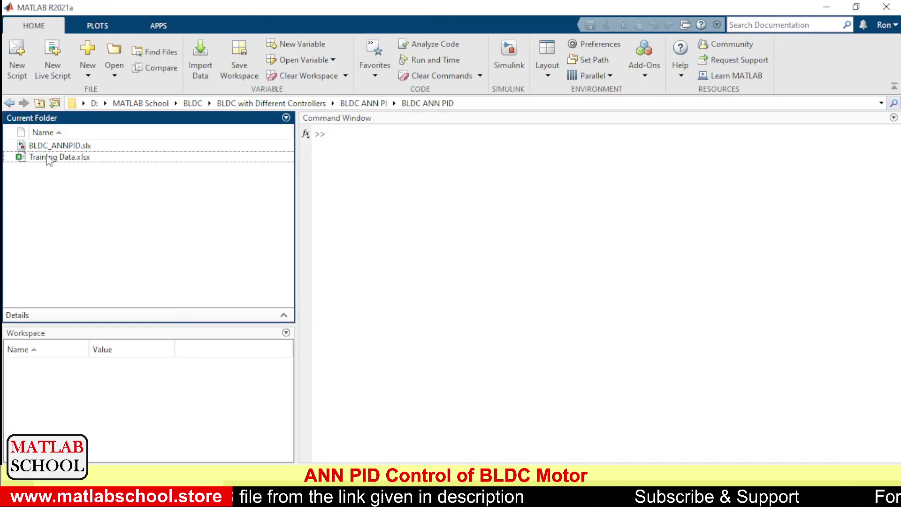
left_click(49, 160)
right_click(48, 160)
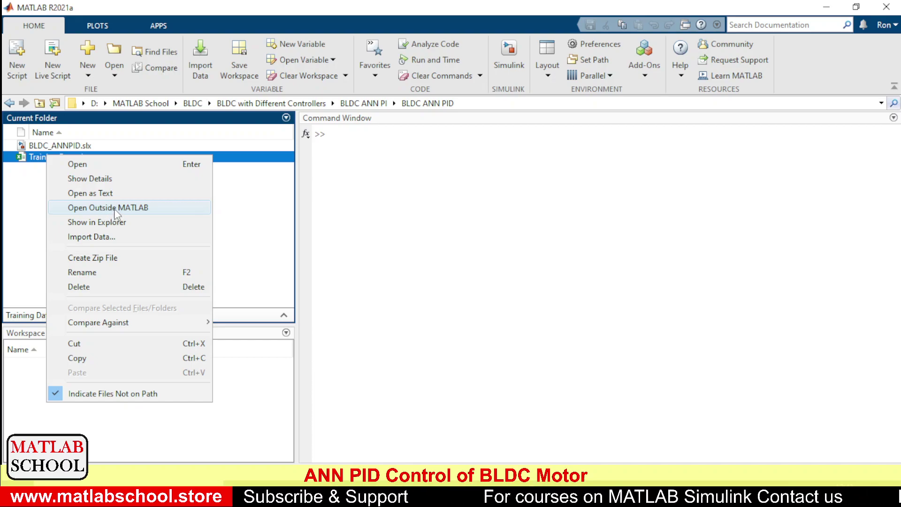
left_click(114, 208)
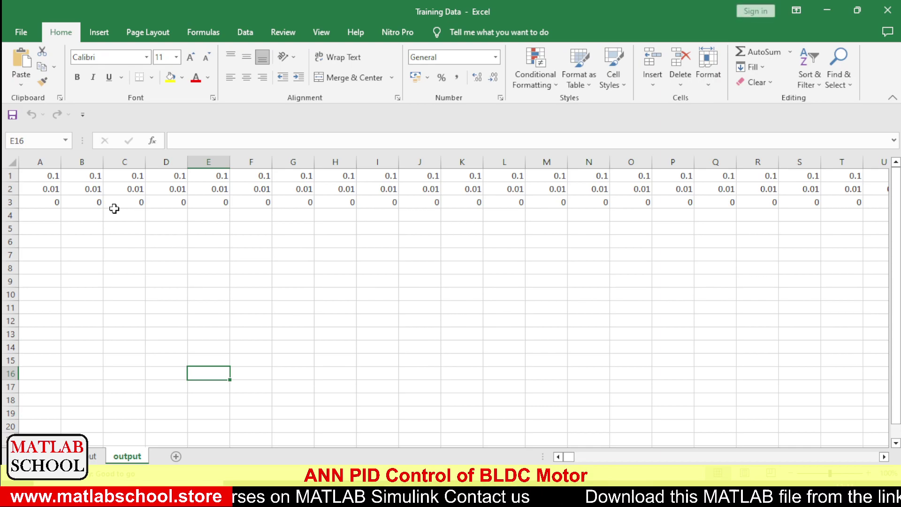
Show the input sheet and close the Genuine Office notice and licence banner.
left_click(92, 457)
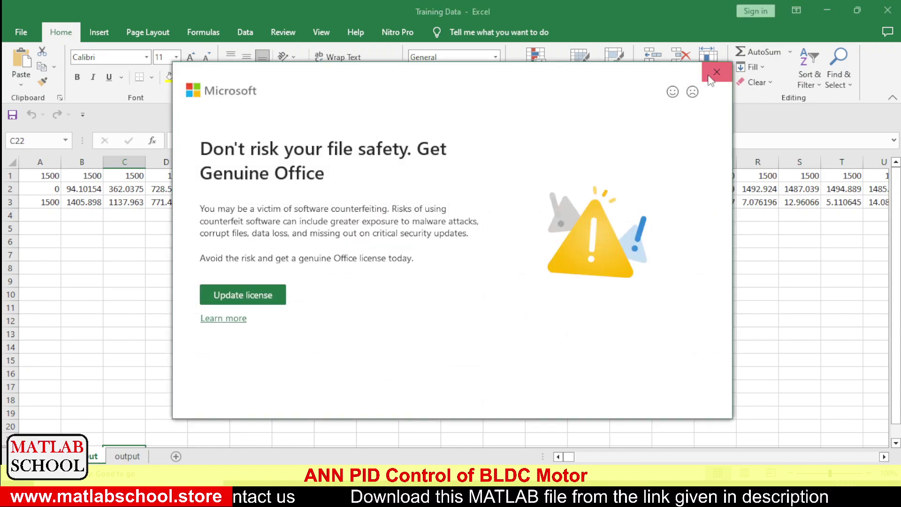
left_click(710, 78)
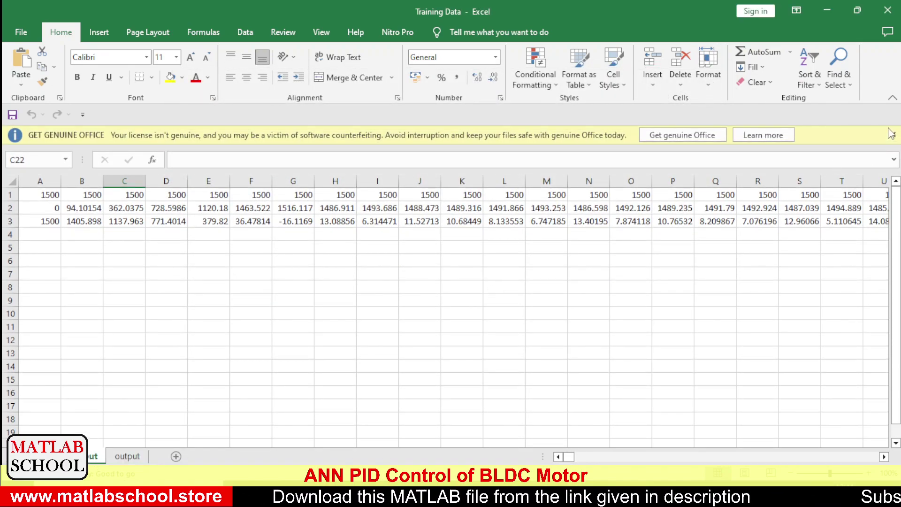
left_click(892, 134)
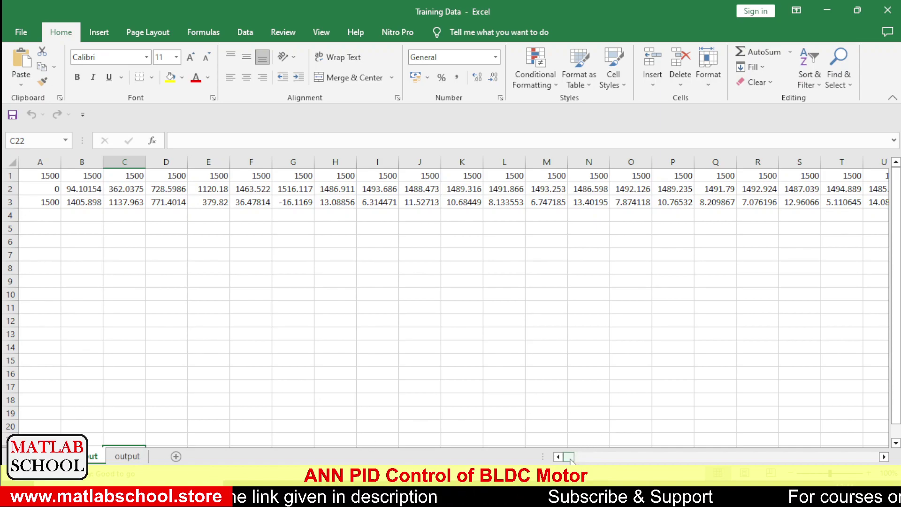
left_click_drag(569, 460, 568, 460)
left_click_drag(636, 464, 570, 457)
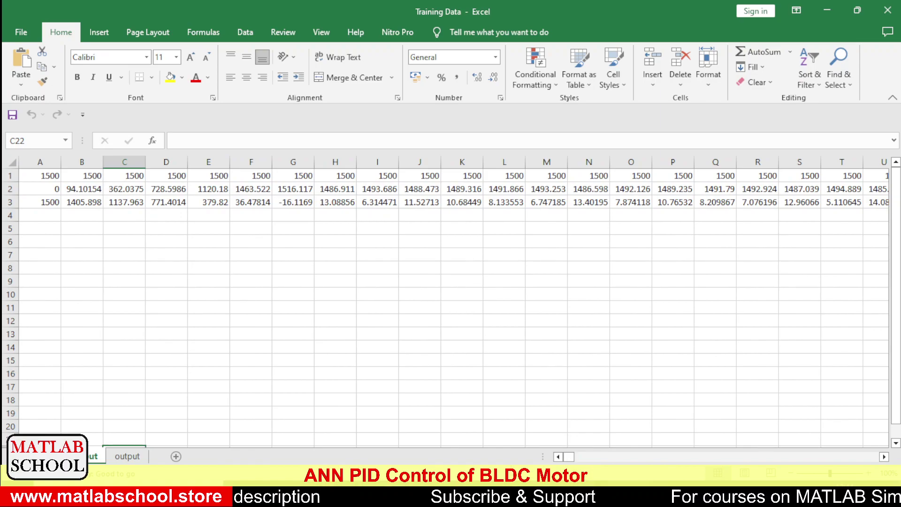
Compare the output sheet with the input sheet, then return to MATLAB's Command Window.
left_click(133, 459)
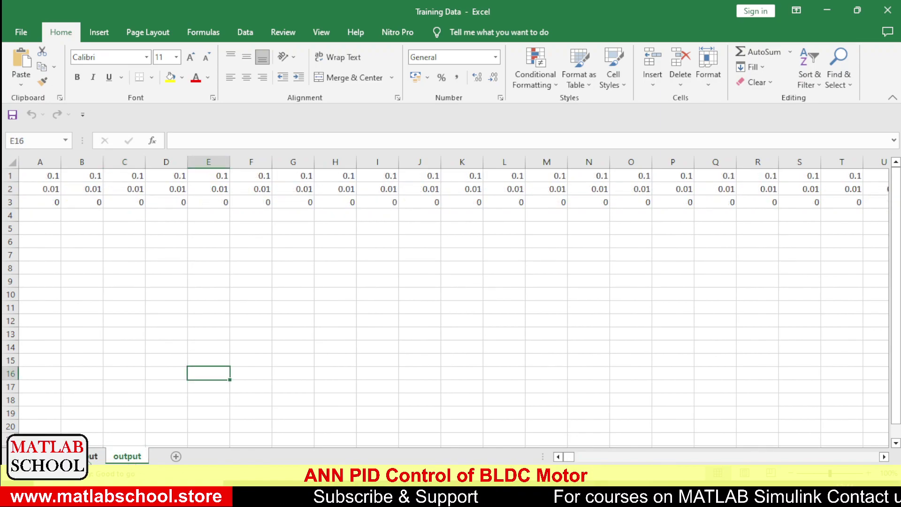
key("ctrl+Page_Up")
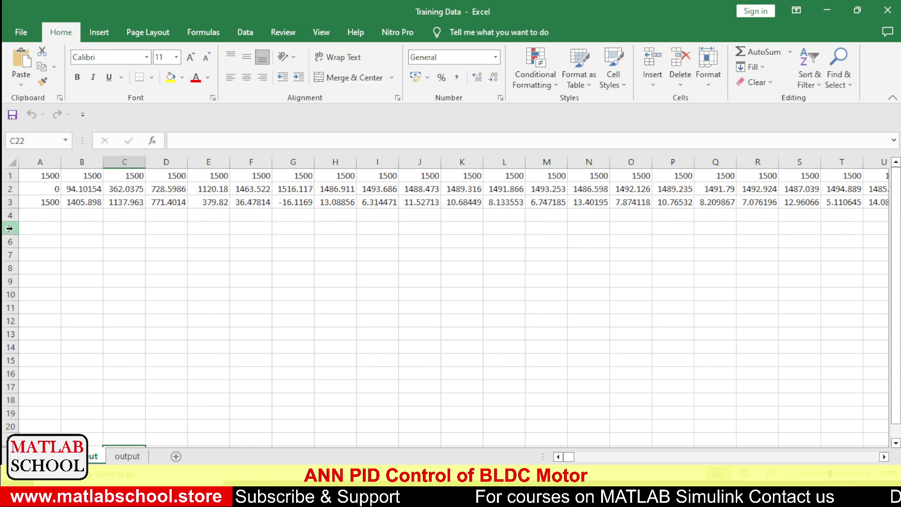
key("alt+Tab")
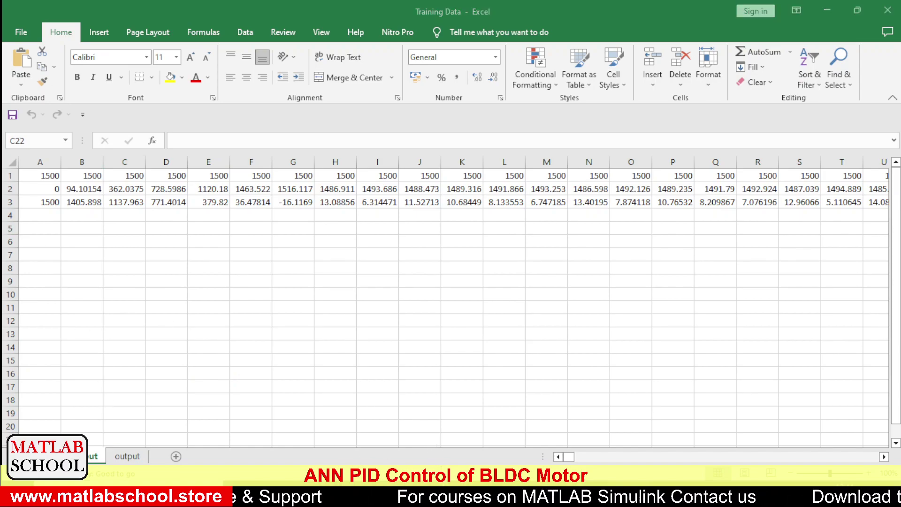
left_click(410, 292)
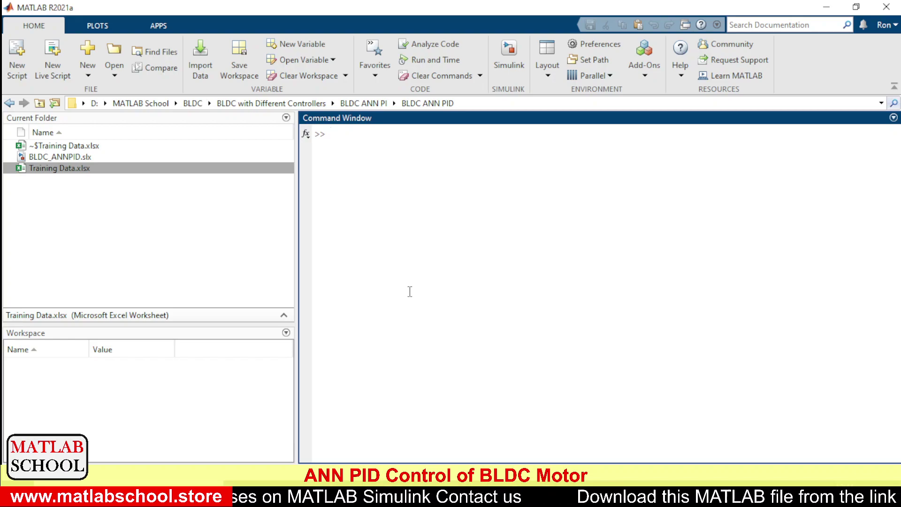
Run nntool to open the Neural Network/Data Manager and move its window aside.
type("nntool")
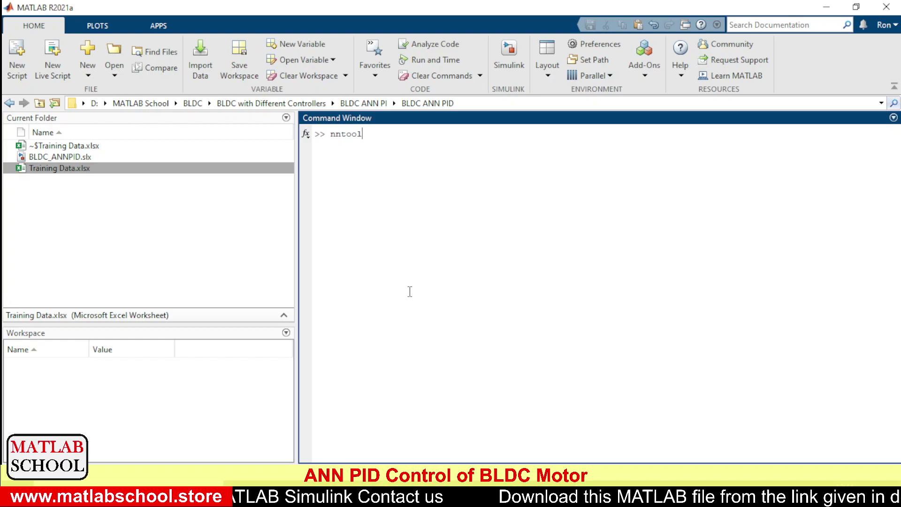
key("Return")
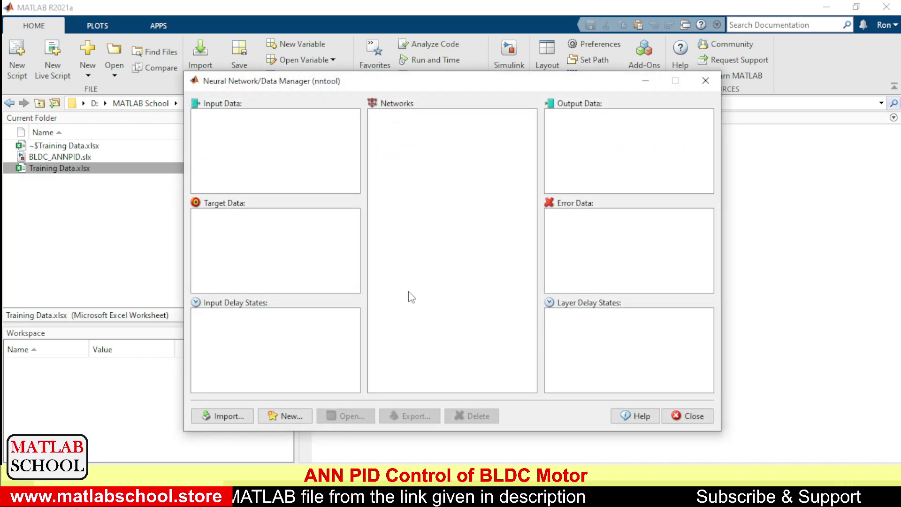
left_click_drag(343, 82, 600, 196)
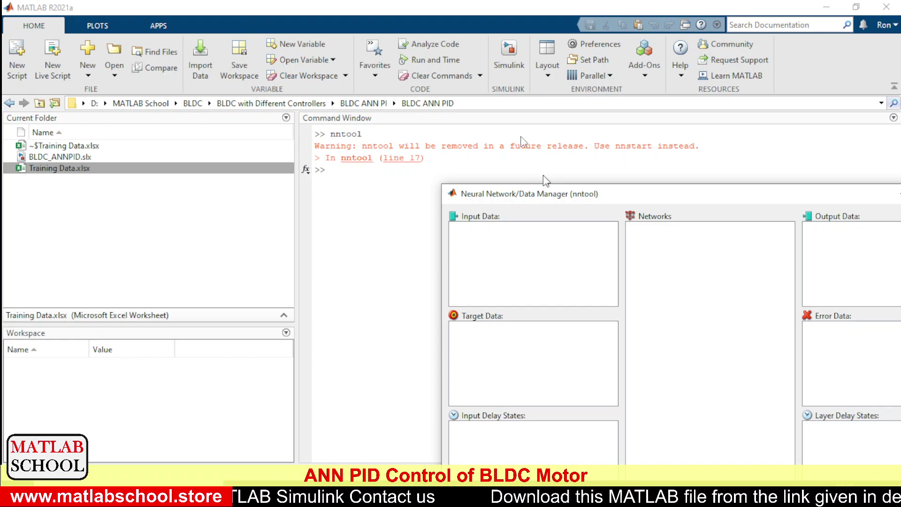
left_click_drag(559, 201, 479, 72)
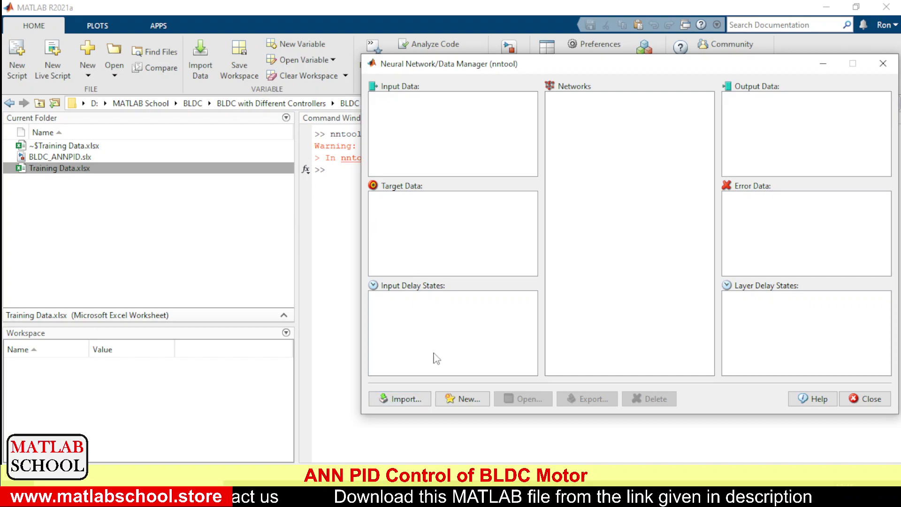
Create empty variables with in=[] and target=[], then open in in the Variables editor.
left_click(327, 286)
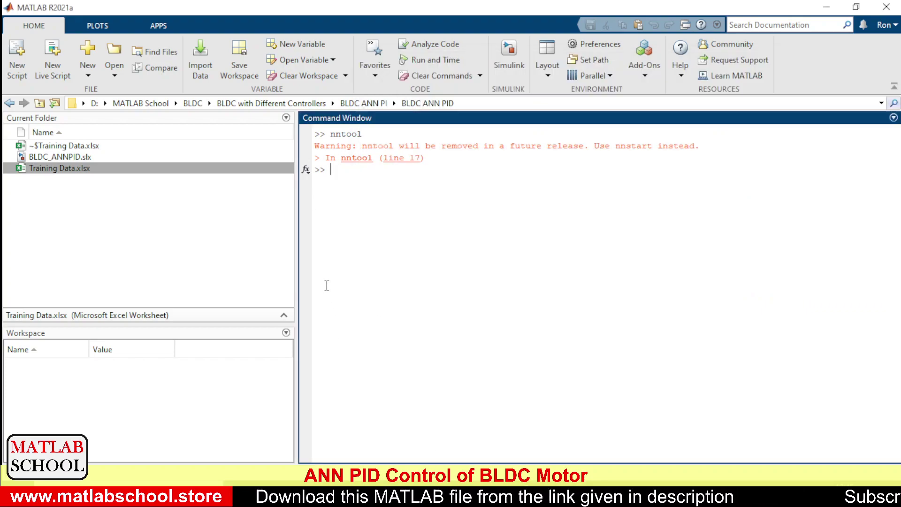
type("in")
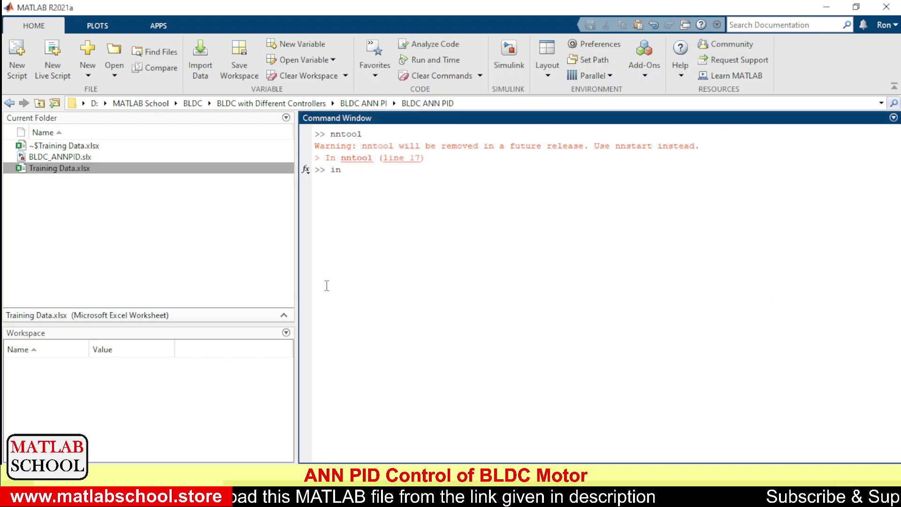
type("=[]")
key("Return")
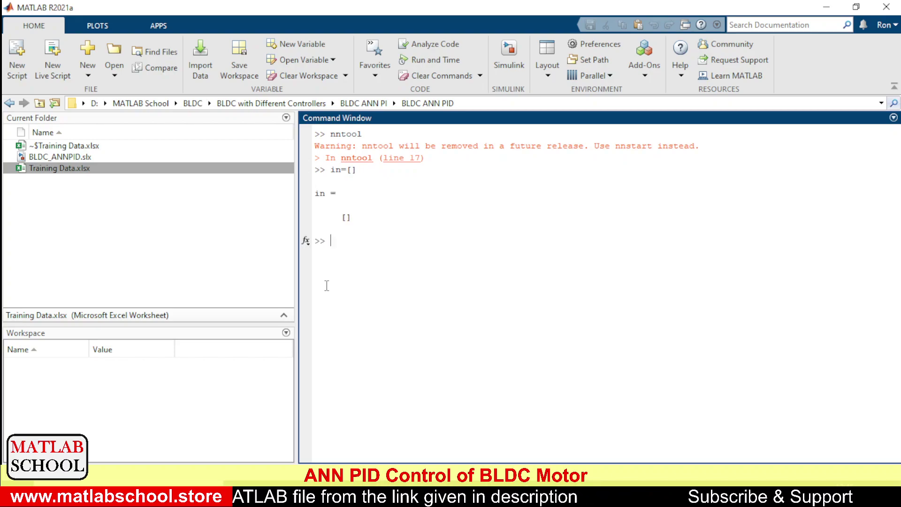
type("ta")
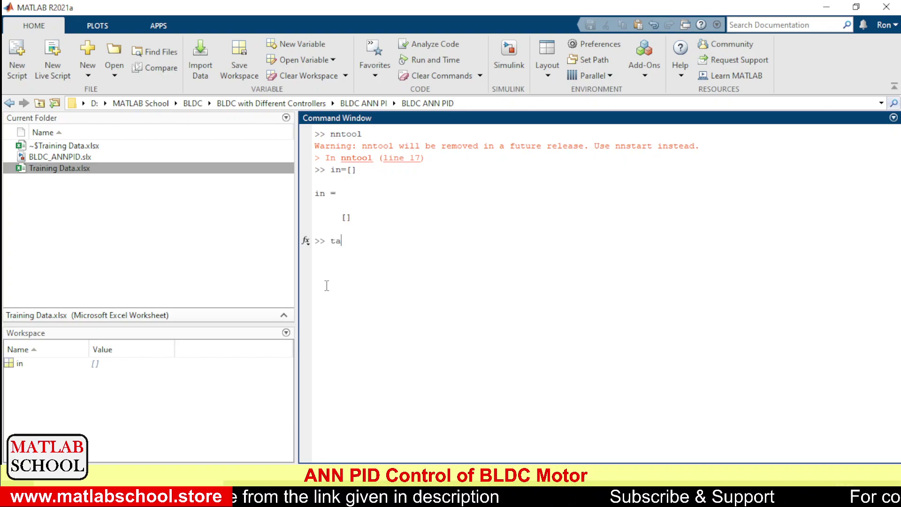
type("rget=")
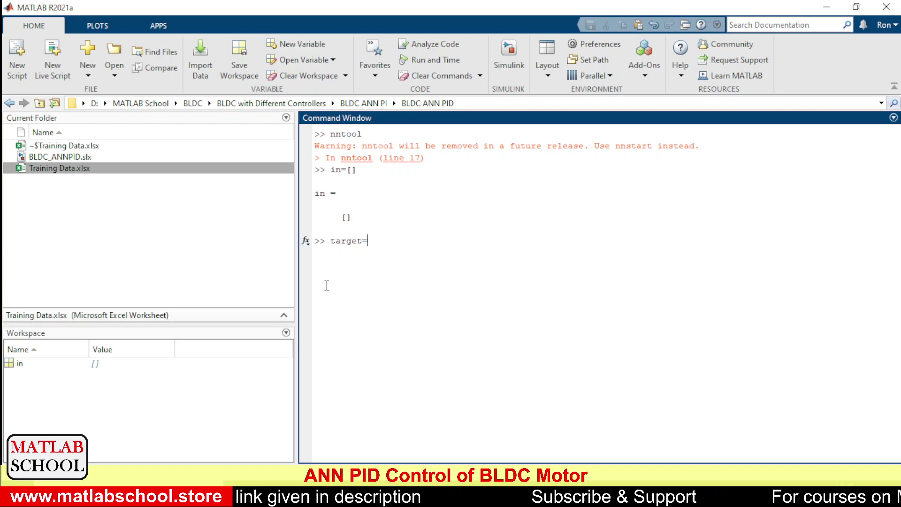
type("[]")
key("Return")
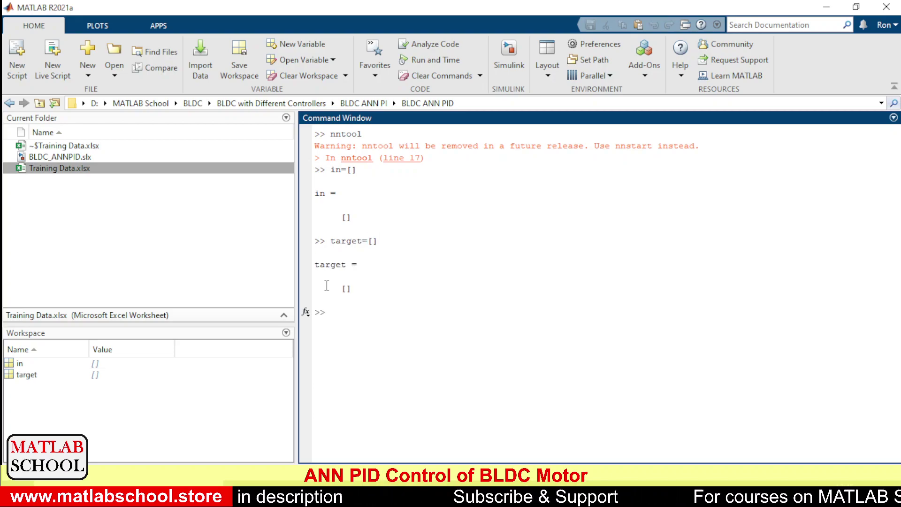
left_click(9, 365)
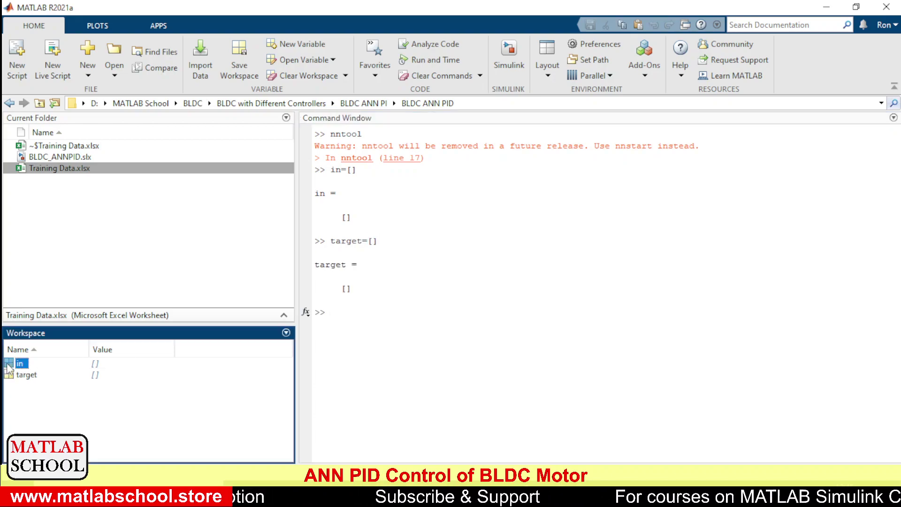
double_click(9, 365)
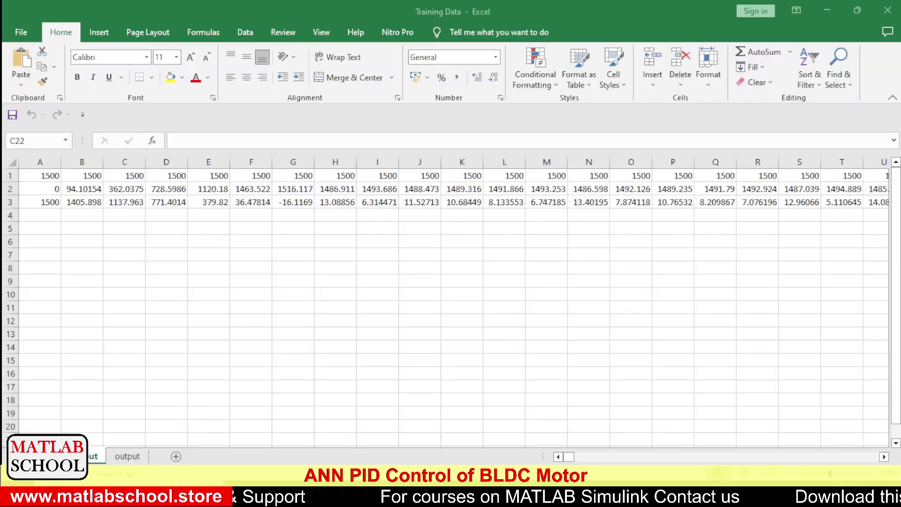
Copy all rows of Excel's input sheet and paste them into the in variable.
left_click(37, 175)
key("ctrl+shift+Down")
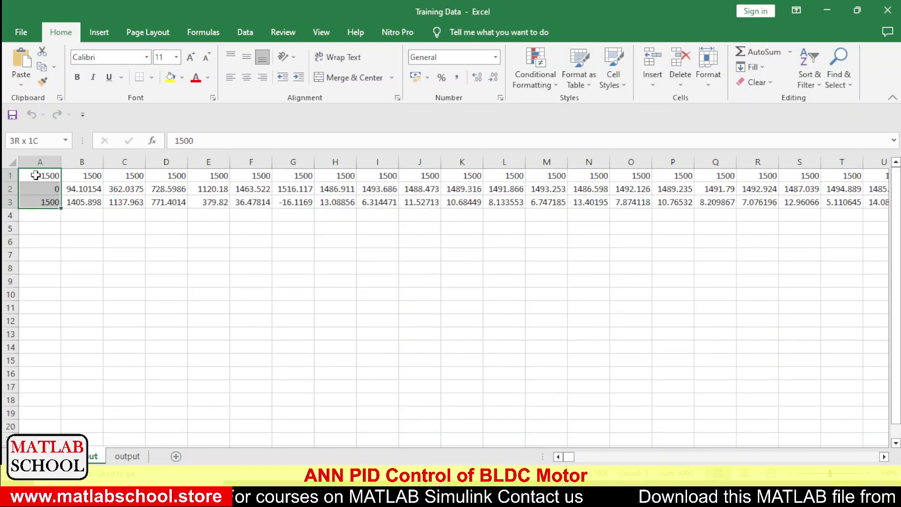
key("ctrl+shift+Right")
key("ctrl+c")
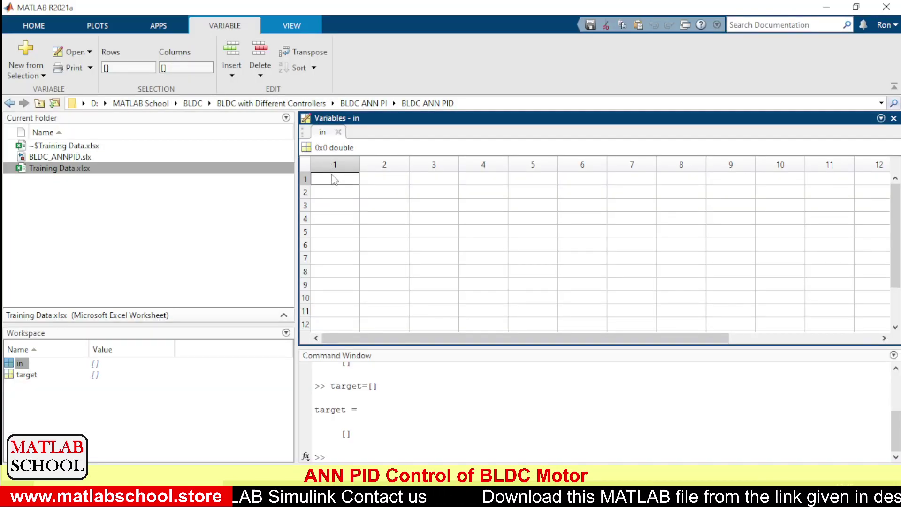
right_click(332, 181)
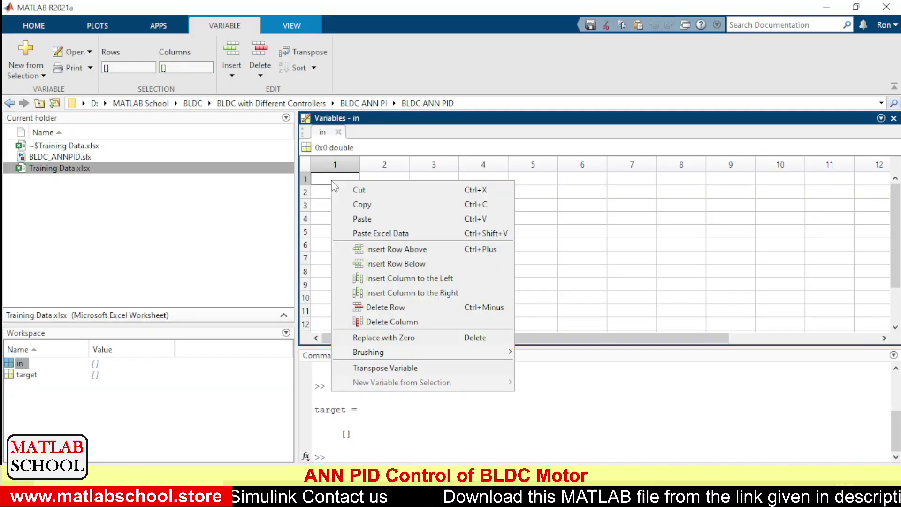
left_click(368, 220)
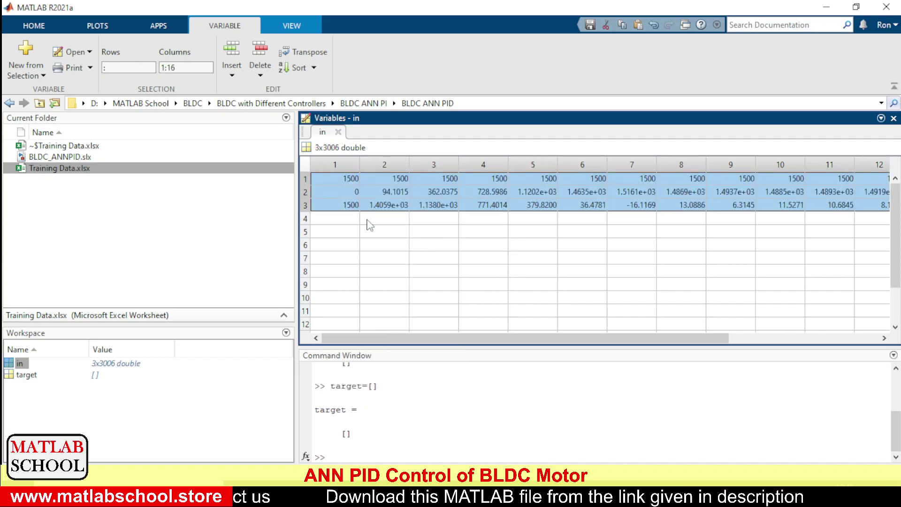
left_click(370, 224)
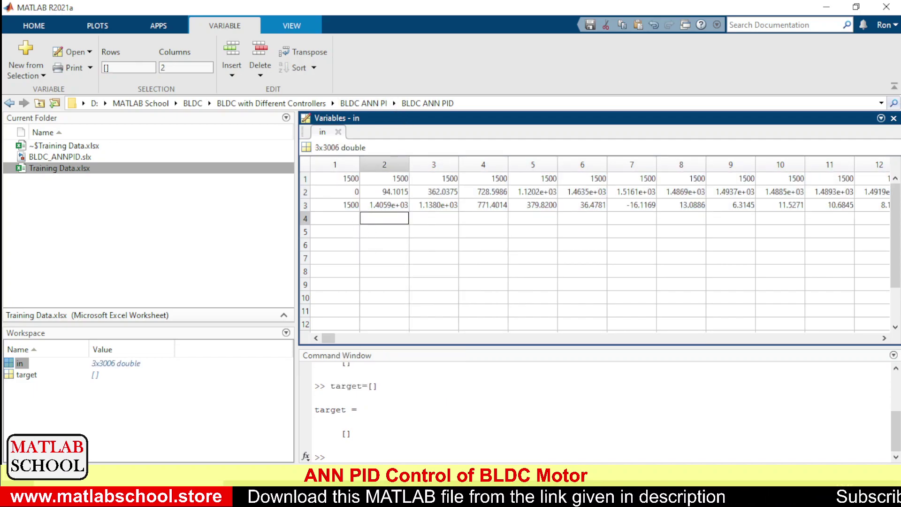
Copy the output sheet's 0.1, 0.01 and 0 gain values into the target variable.
left_click(18, 378)
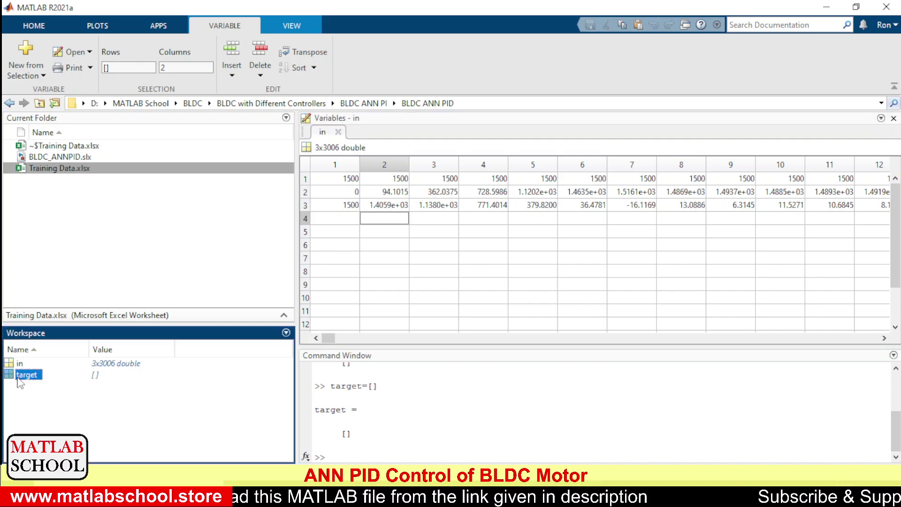
double_click(18, 378)
key("alt+Tab")
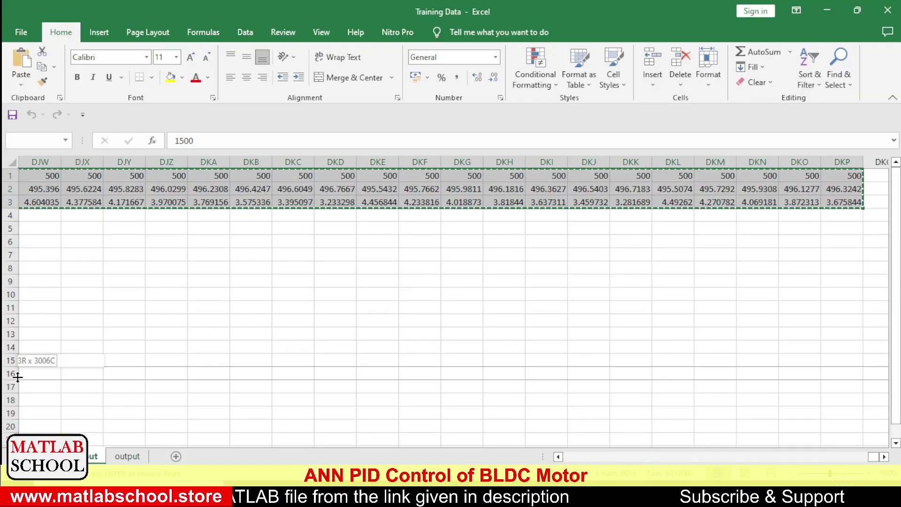
left_click(127, 456)
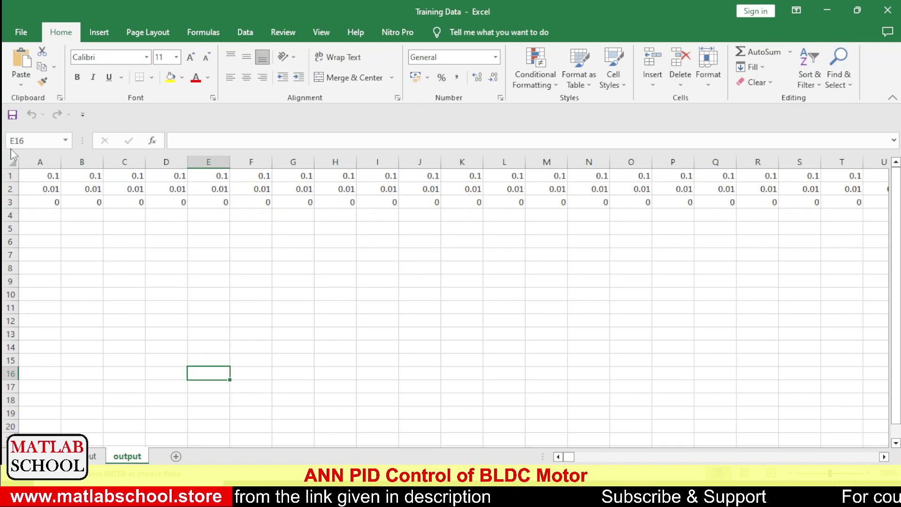
left_click(49, 175)
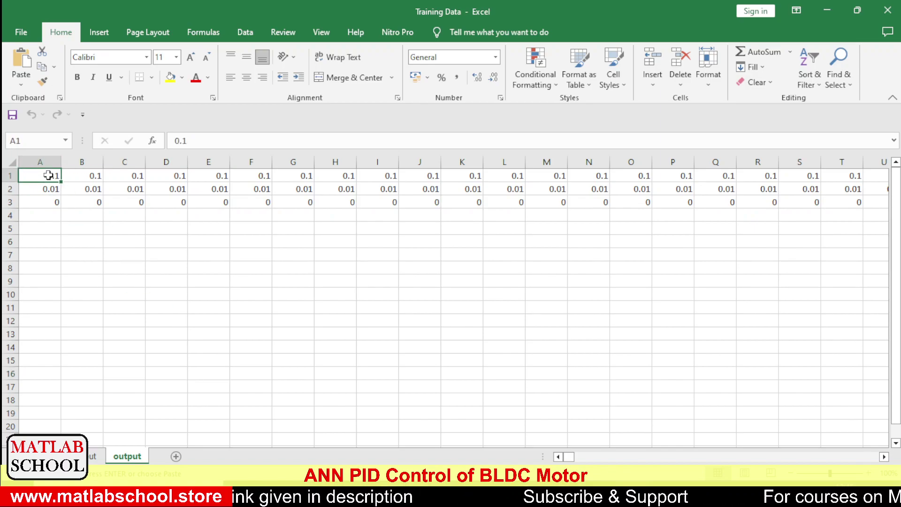
key("ctrl+v")
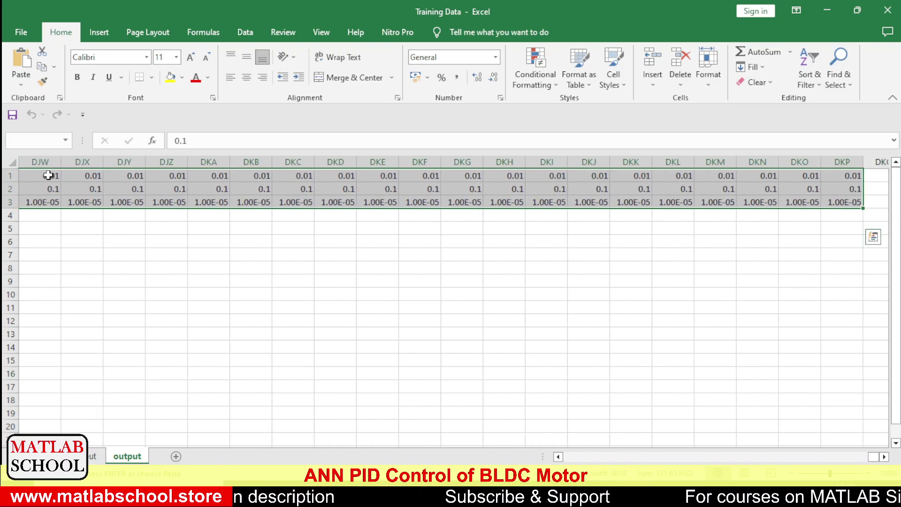
key("alt+Tab")
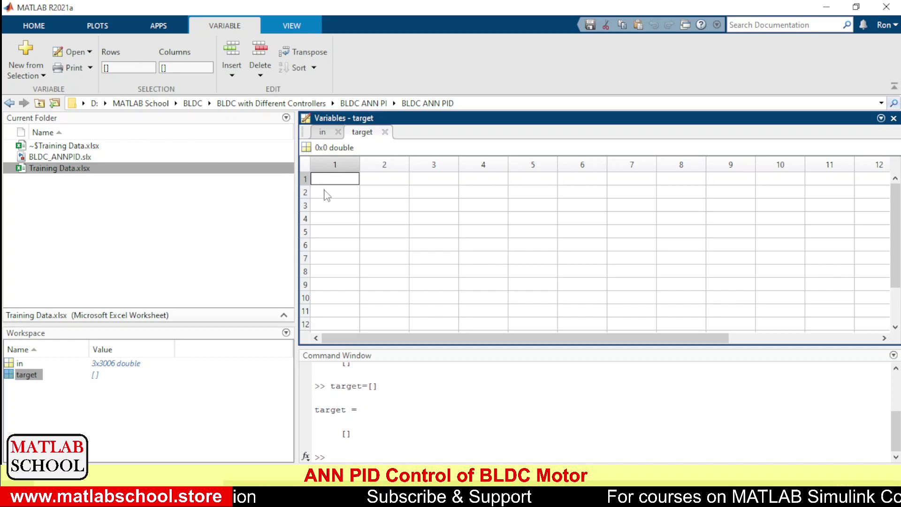
key("ctrl+v")
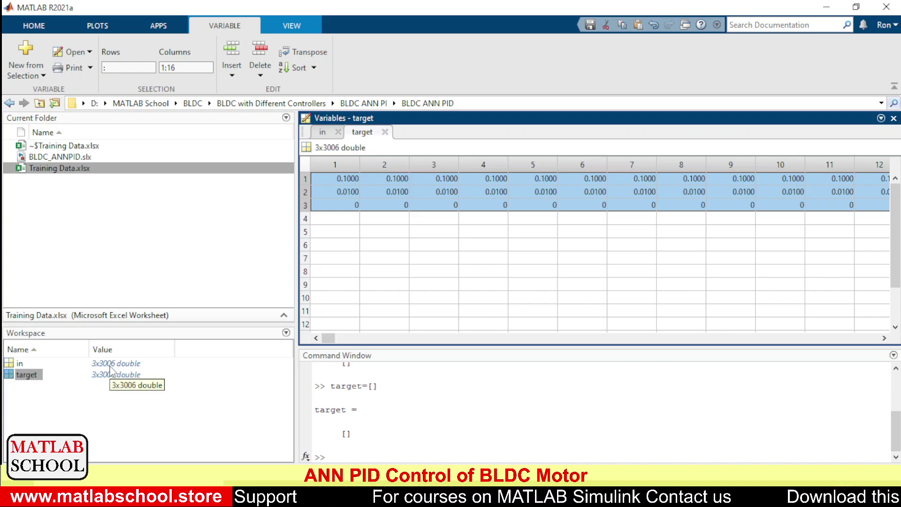
left_click(393, 232)
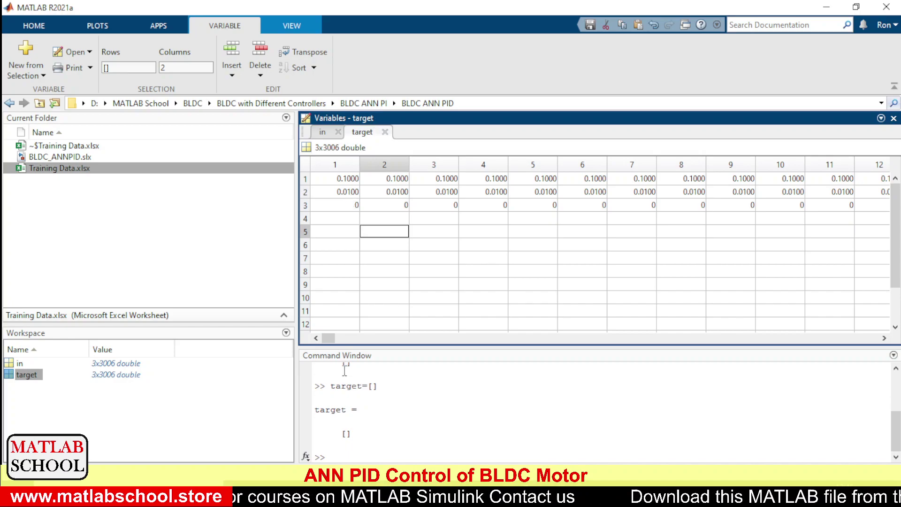
Import the in variable into nntool as Input Data.
left_click(356, 454)
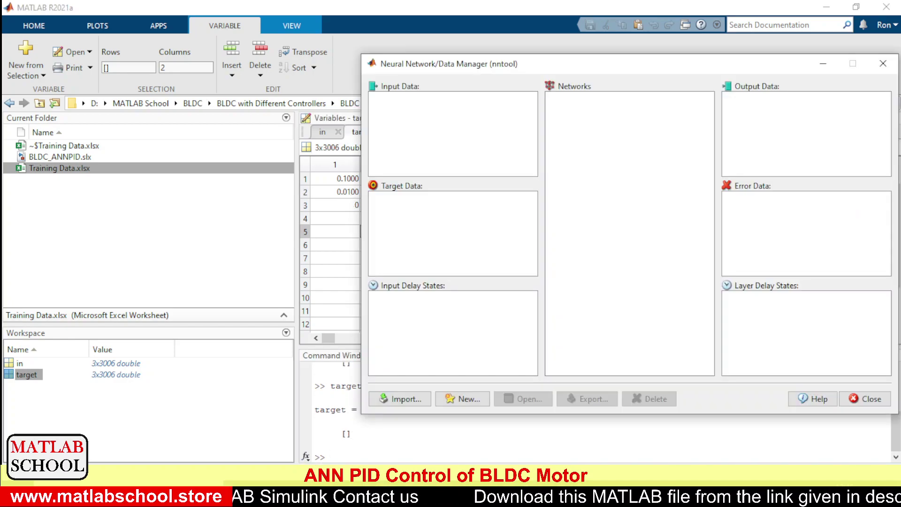
left_click(409, 399)
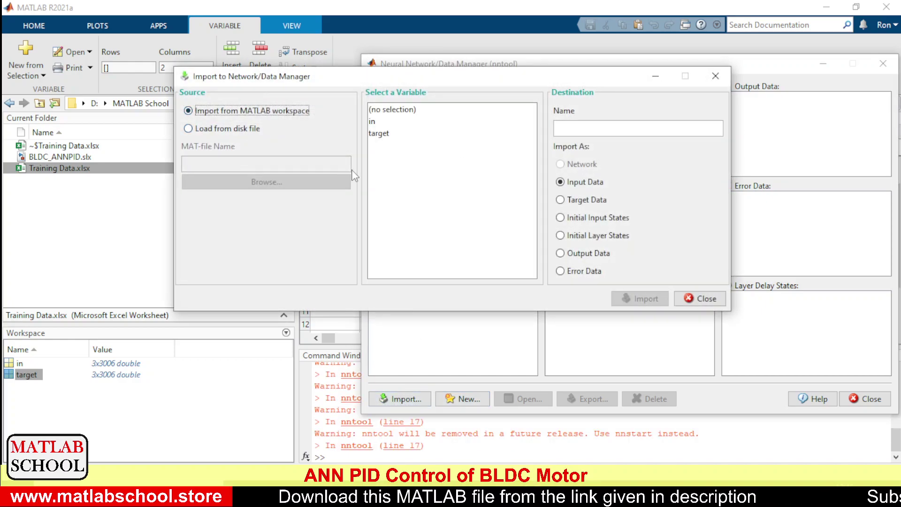
left_click(377, 123)
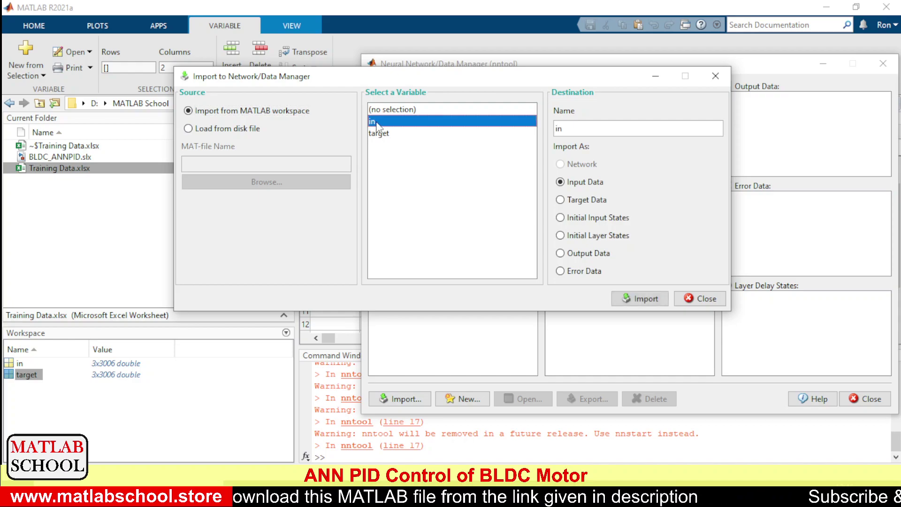
left_click(647, 301)
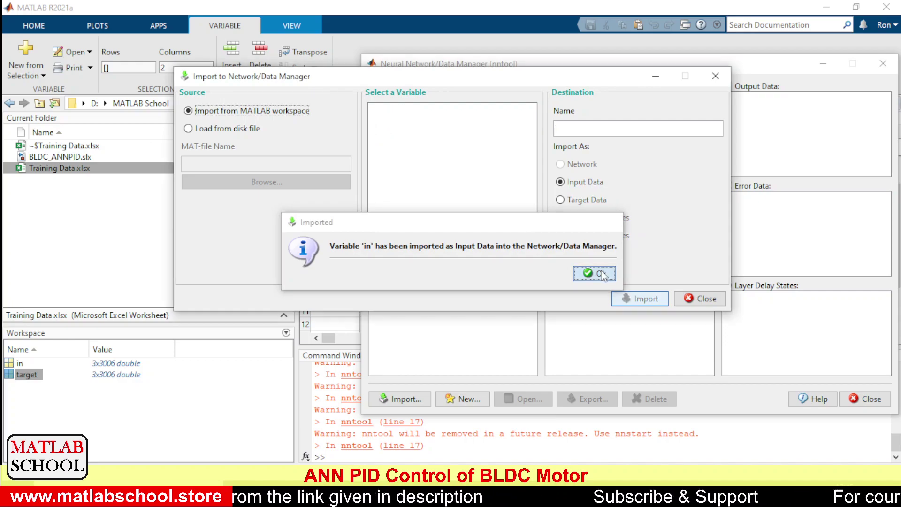
left_click(602, 275)
Import target as Target Data and confirm both entries in the Data Manager.
left_click(388, 135)
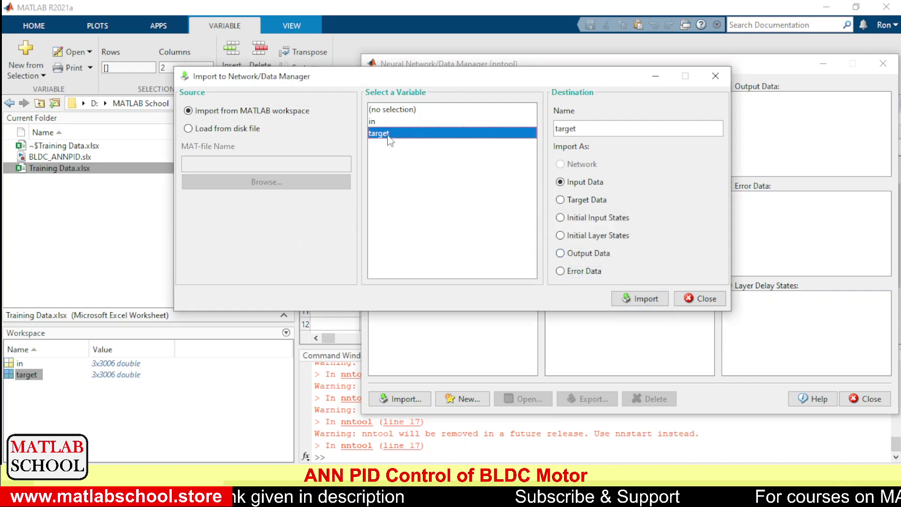
left_click(598, 205)
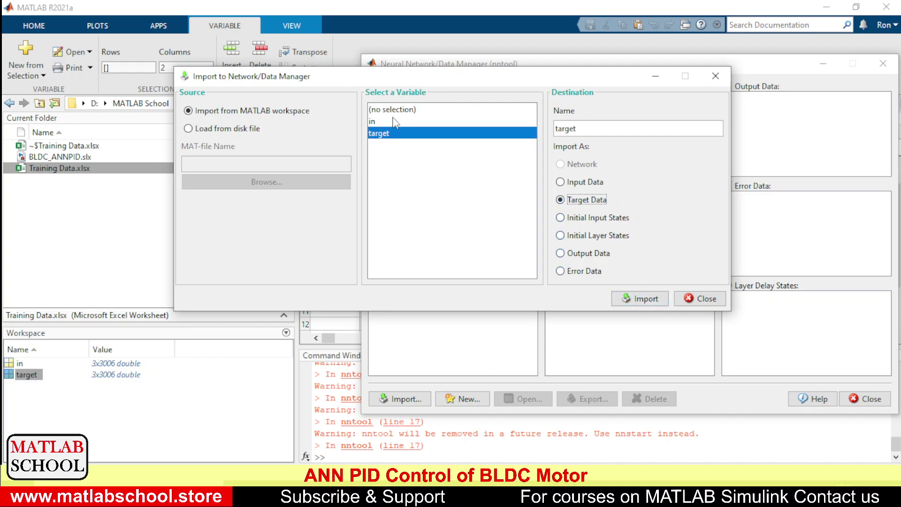
left_click(627, 297)
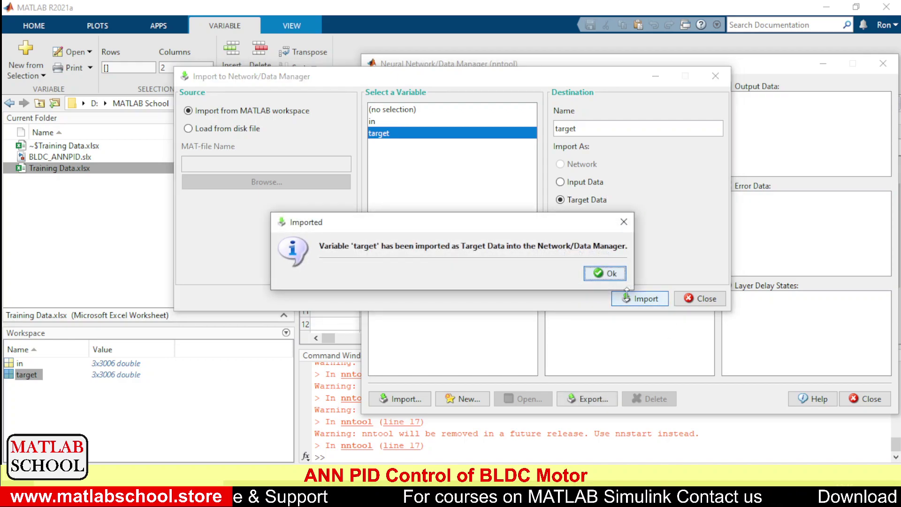
left_click(605, 275)
left_click(487, 378)
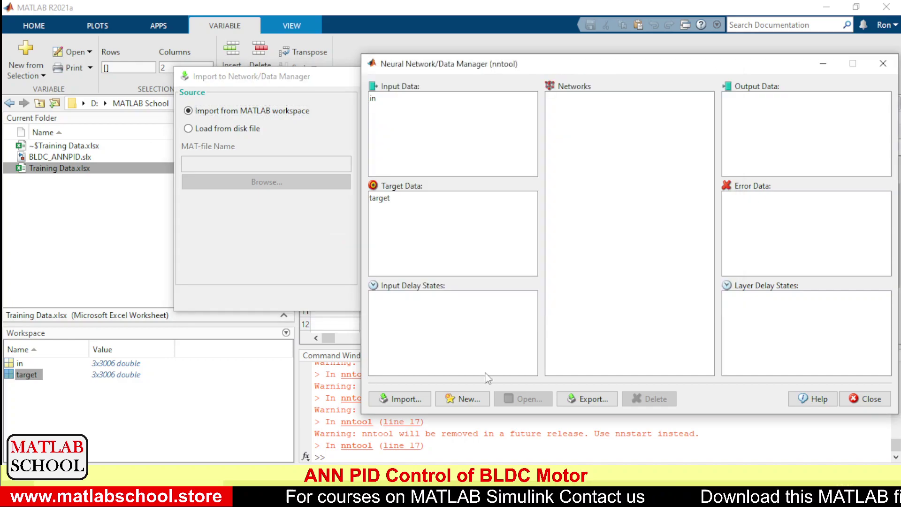
left_click(384, 100)
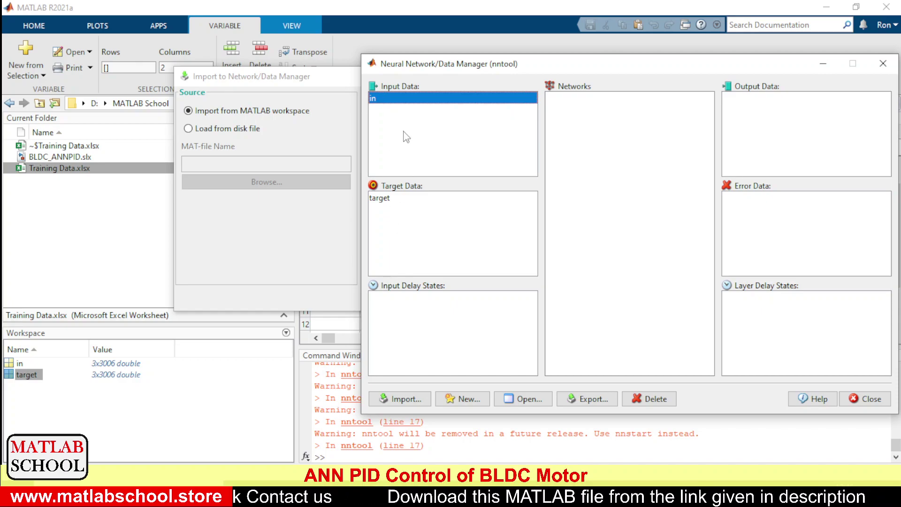
left_click(387, 202)
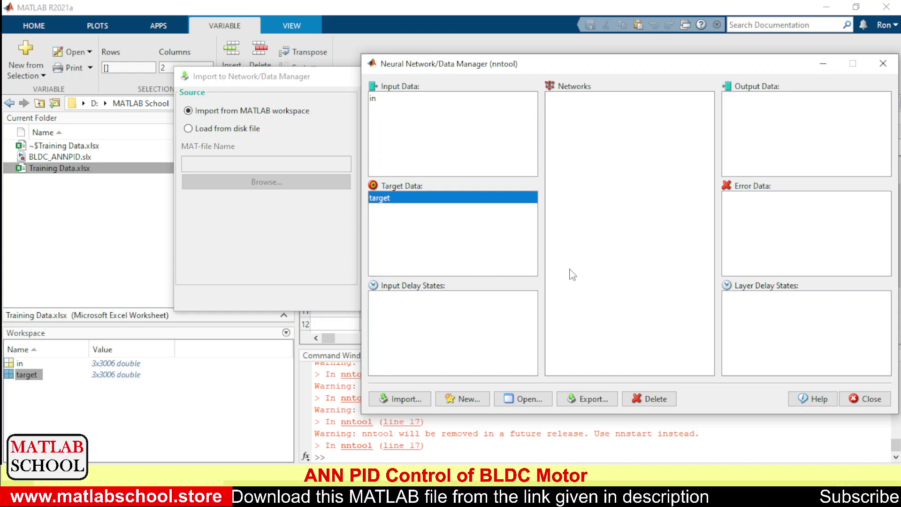
Set up a new network with input data in, target data target, and TANSIG on Layer 1.
left_click(476, 399)
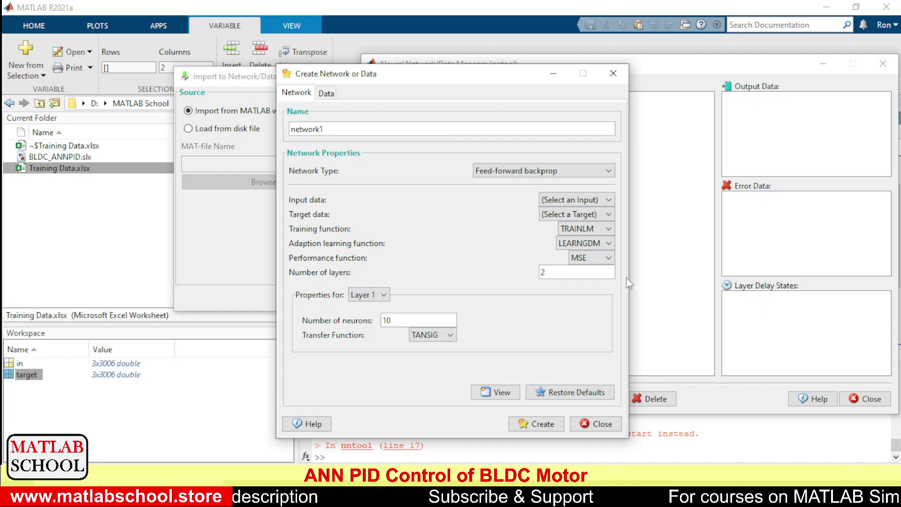
left_click(588, 201)
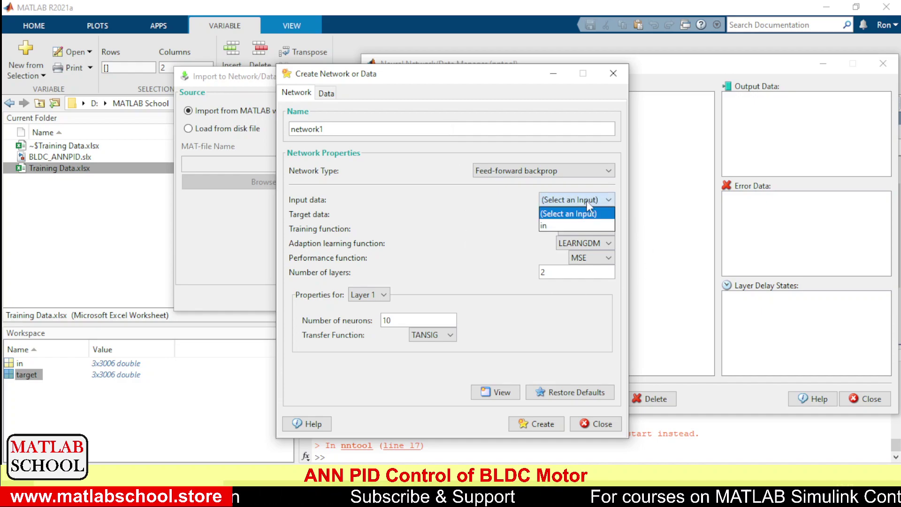
left_click(575, 224)
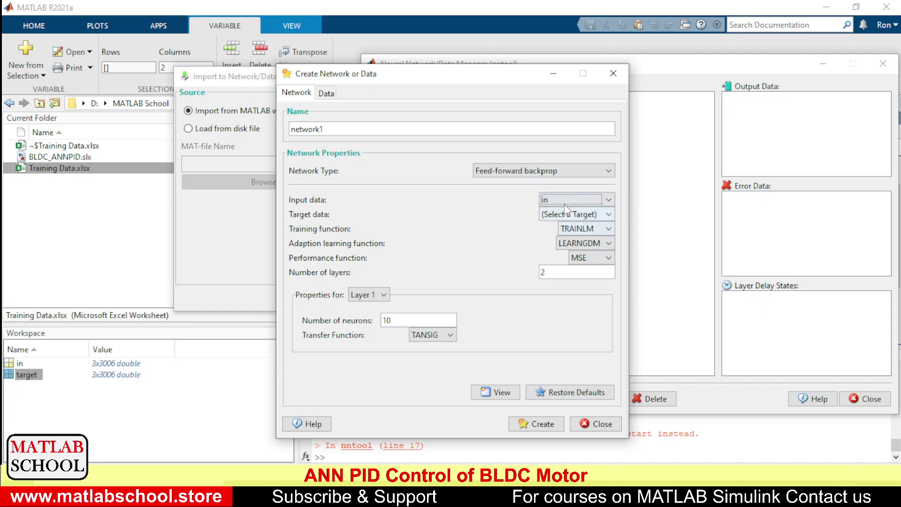
left_click(565, 214)
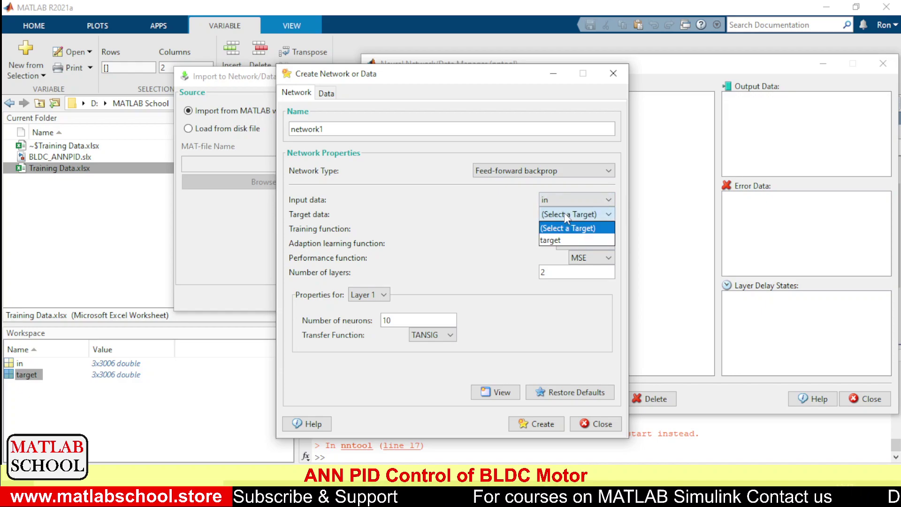
left_click(571, 240)
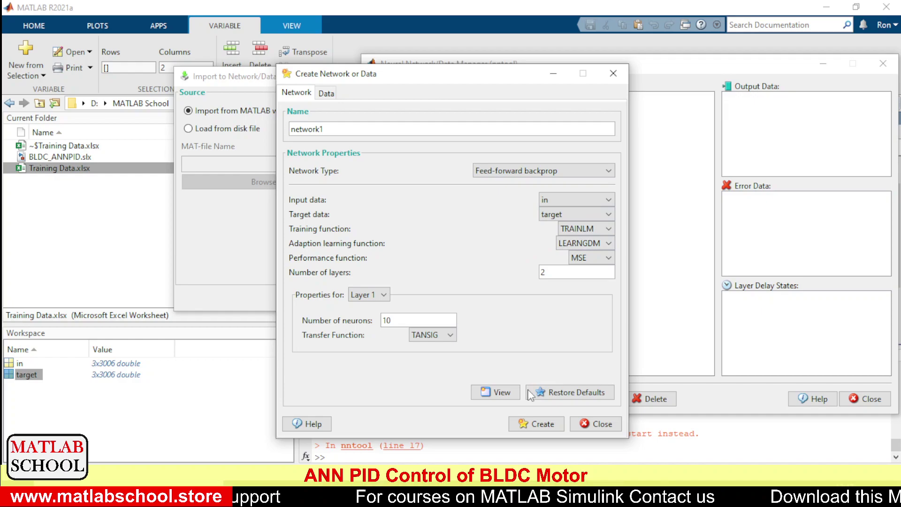
left_click(384, 294)
left_click(368, 306)
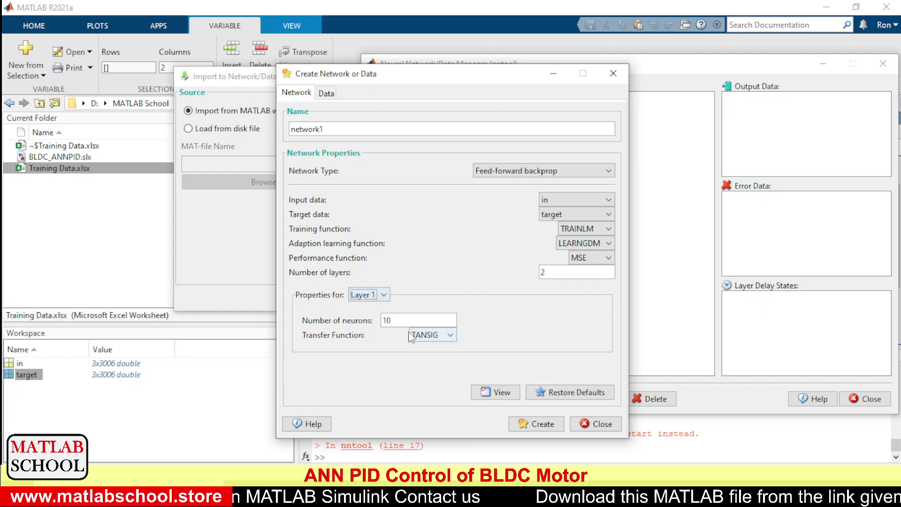
left_click(447, 336)
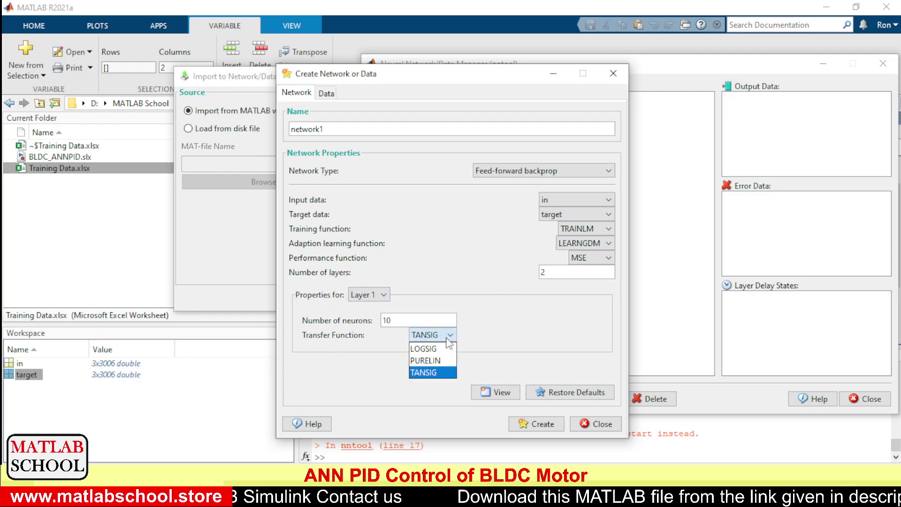
left_click(431, 372)
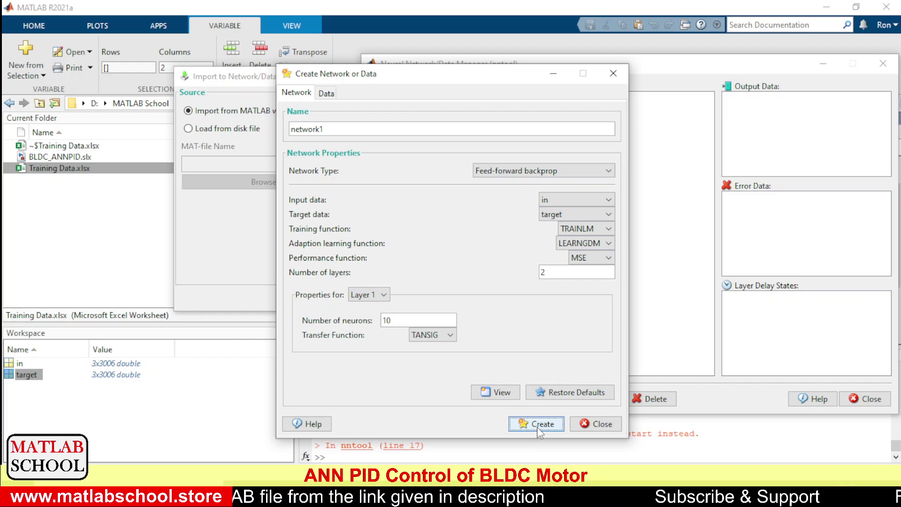
Create network1 with these settings and select it in the Networks list.
left_click_drag(499, 71, 387, 57)
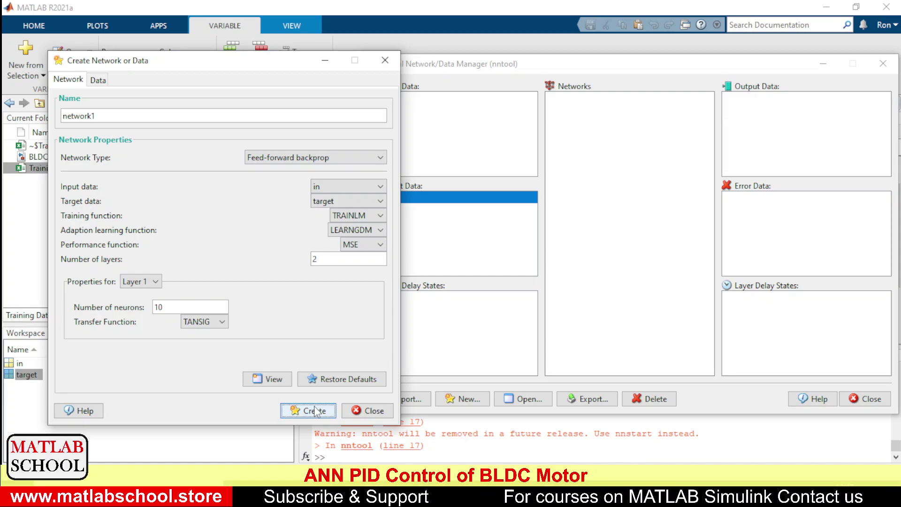
left_click(621, 293)
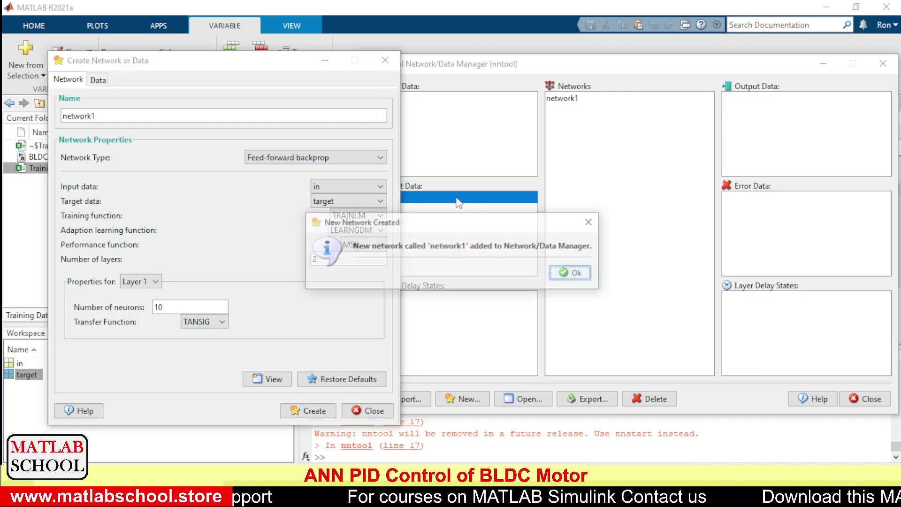
left_click(587, 275)
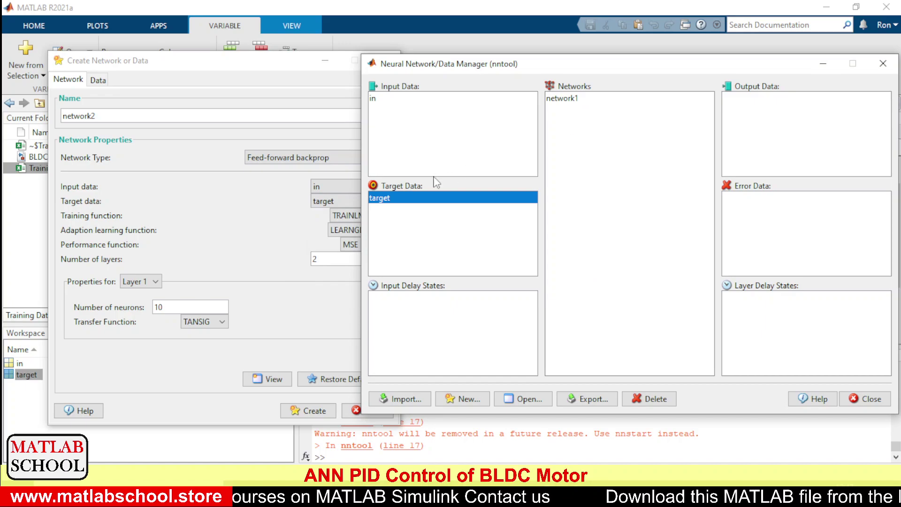
left_click(581, 102)
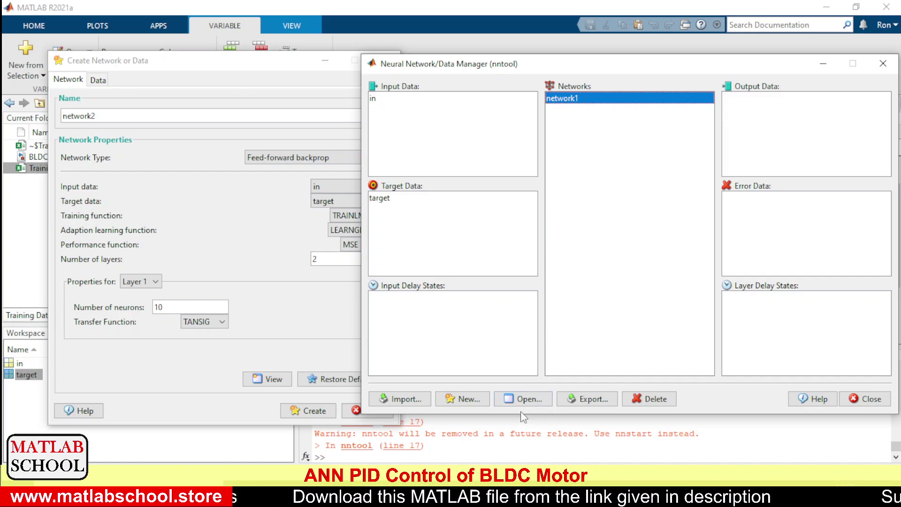
Train network1 with in as inputs and target as targets.
left_click(534, 399)
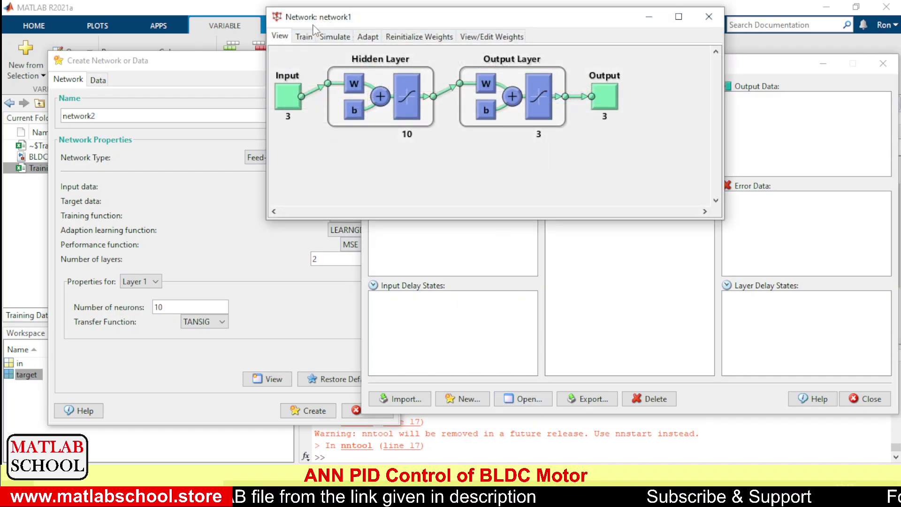
left_click(305, 37)
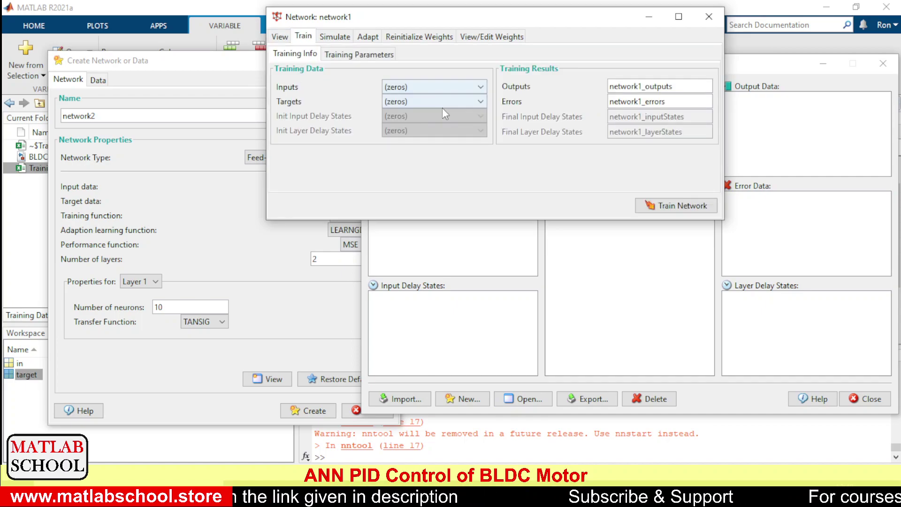
left_click(441, 88)
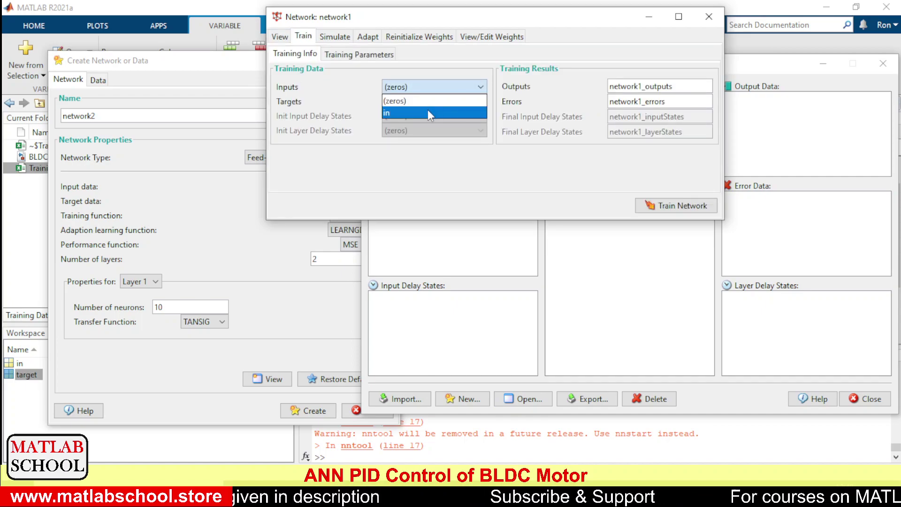
left_click(427, 109)
left_click(442, 102)
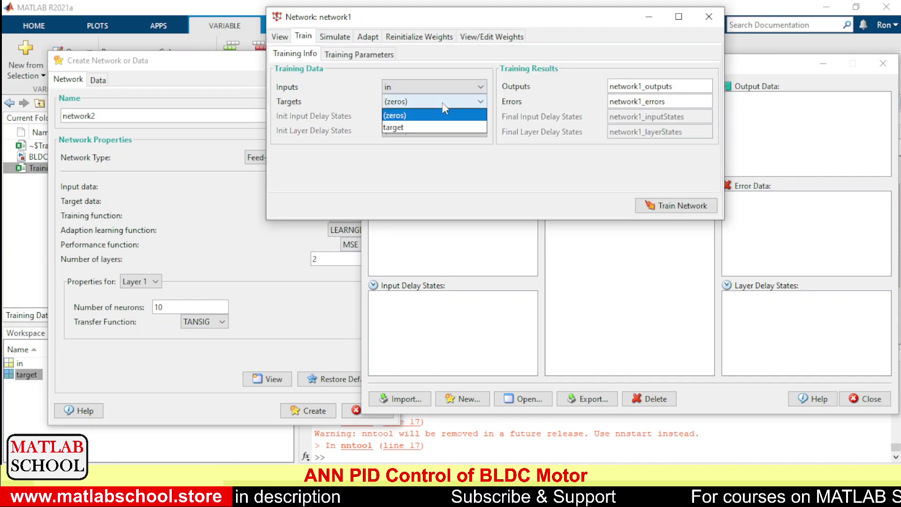
left_click(432, 128)
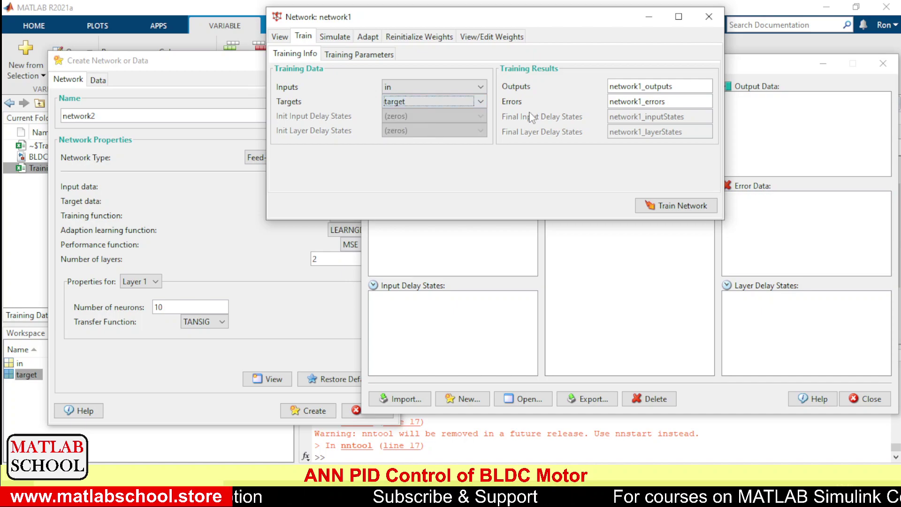
left_click(632, 91)
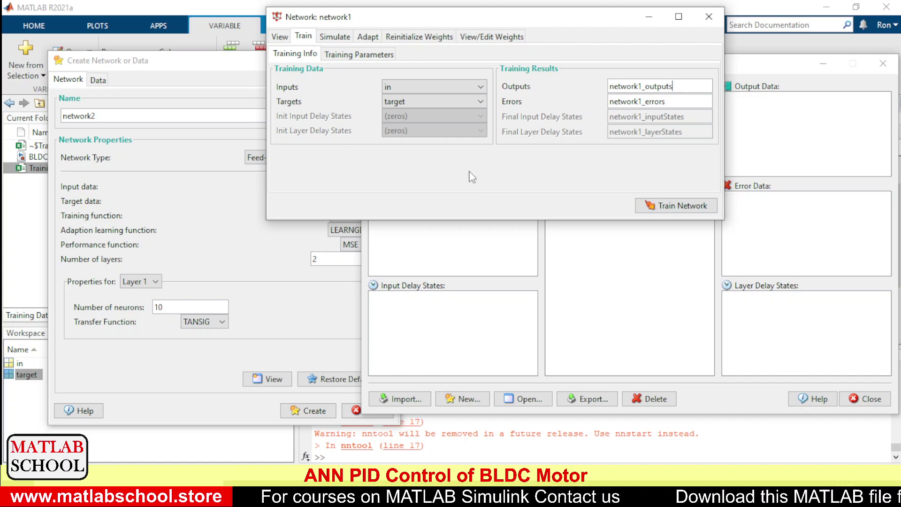
left_click(653, 207)
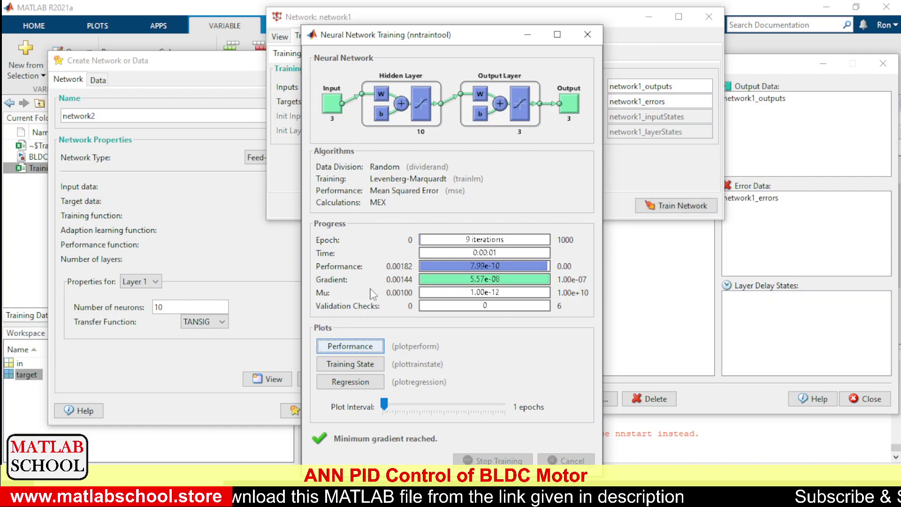
Check network1's regression plots showing R=1, then bring the Data Manager back forward.
left_click(353, 382)
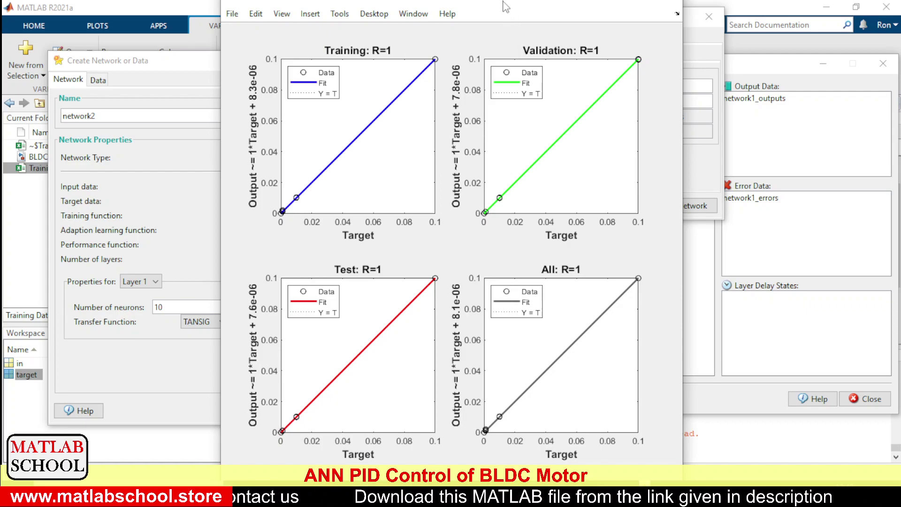
left_click_drag(505, 7, 542, 84)
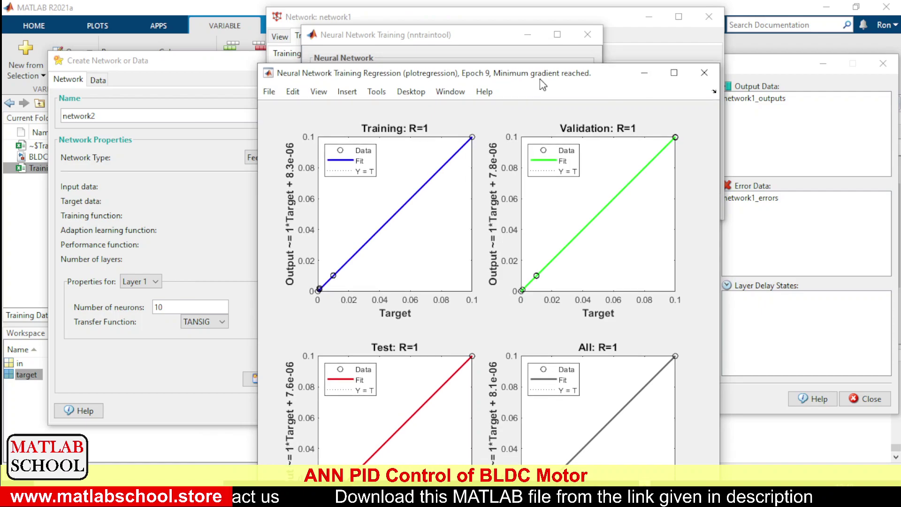
left_click(642, 76)
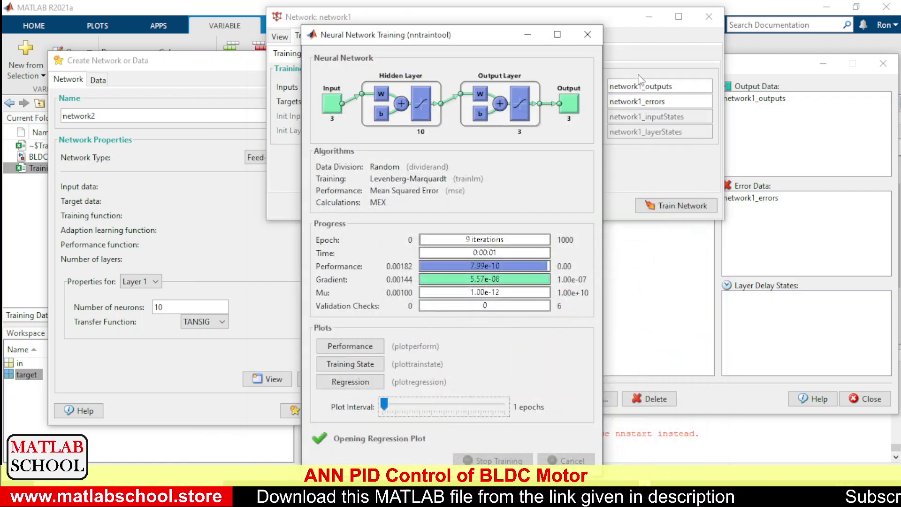
left_click(624, 183)
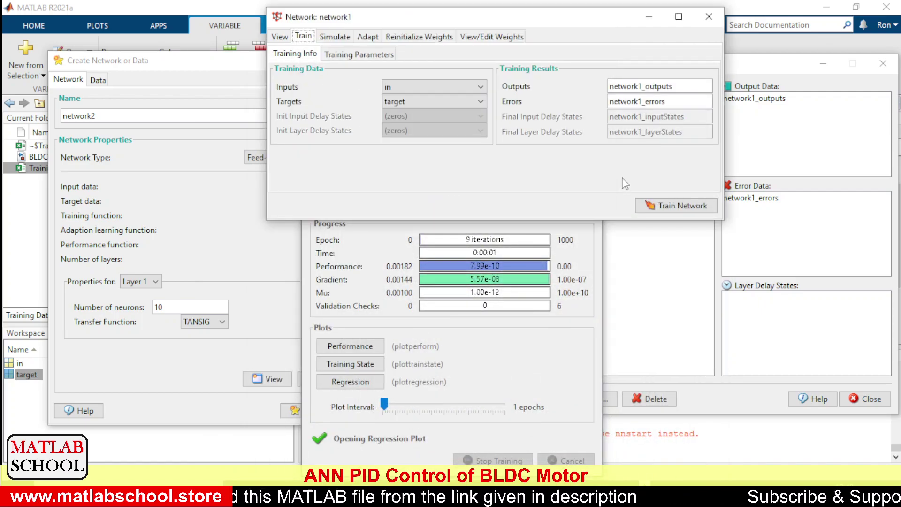
left_click(664, 360)
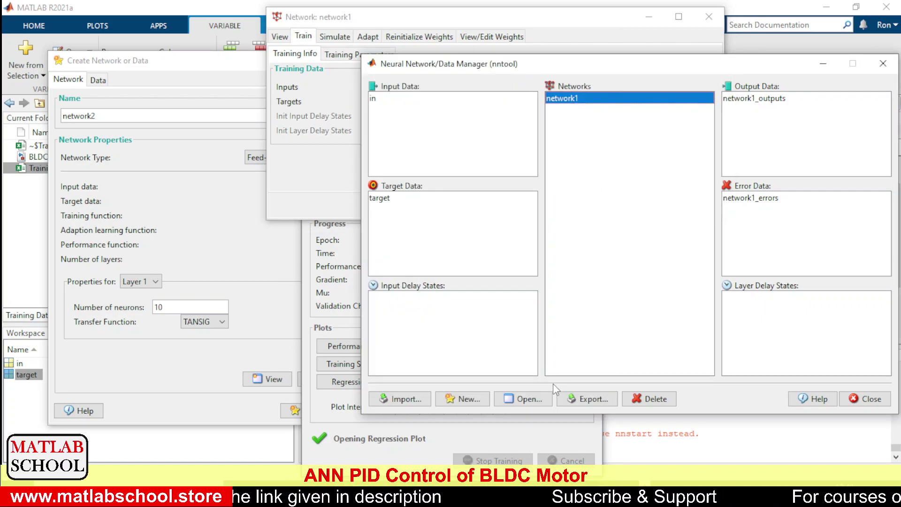
Export network1 from the Data Manager to the MATLAB workspace and return to the desktop.
left_click(580, 398)
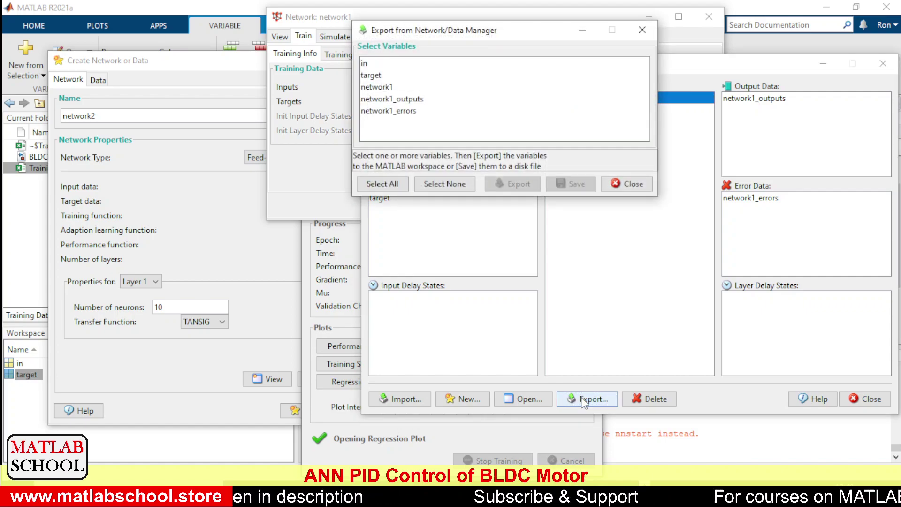
left_click(382, 88)
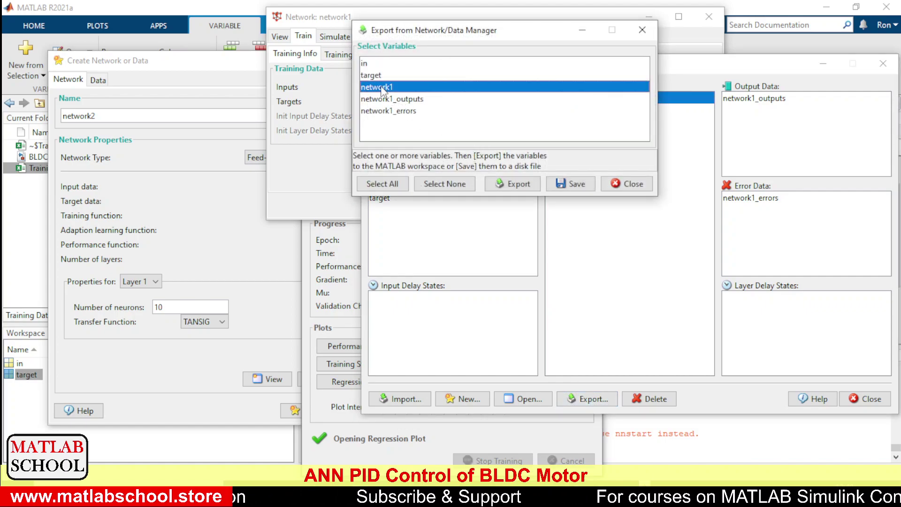
left_click(518, 185)
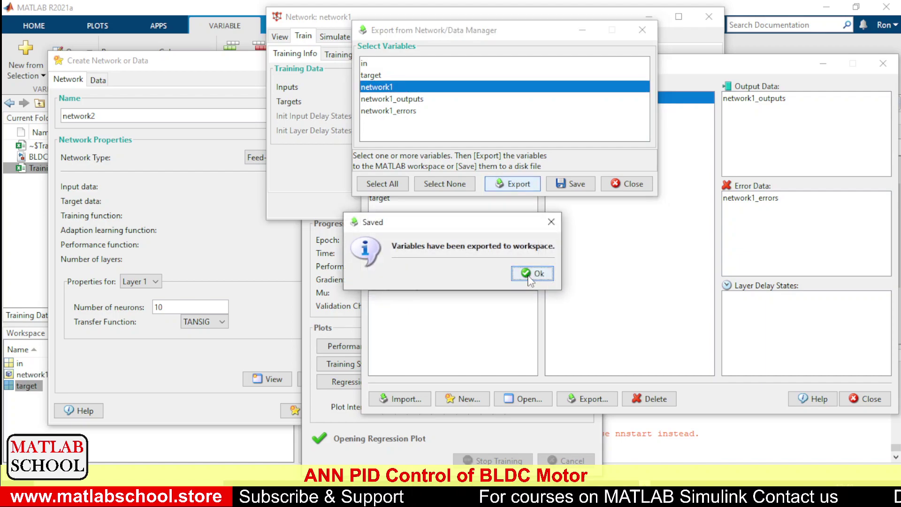
left_click(530, 275)
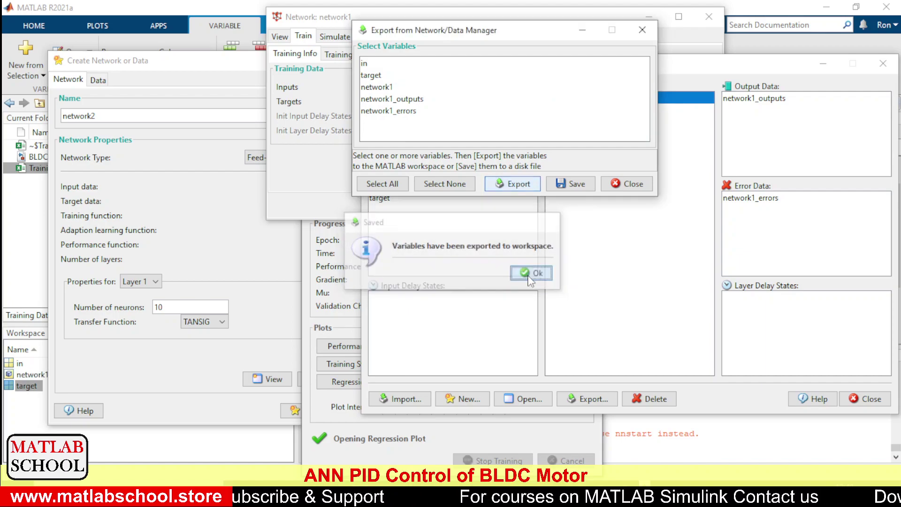
left_click(275, 449)
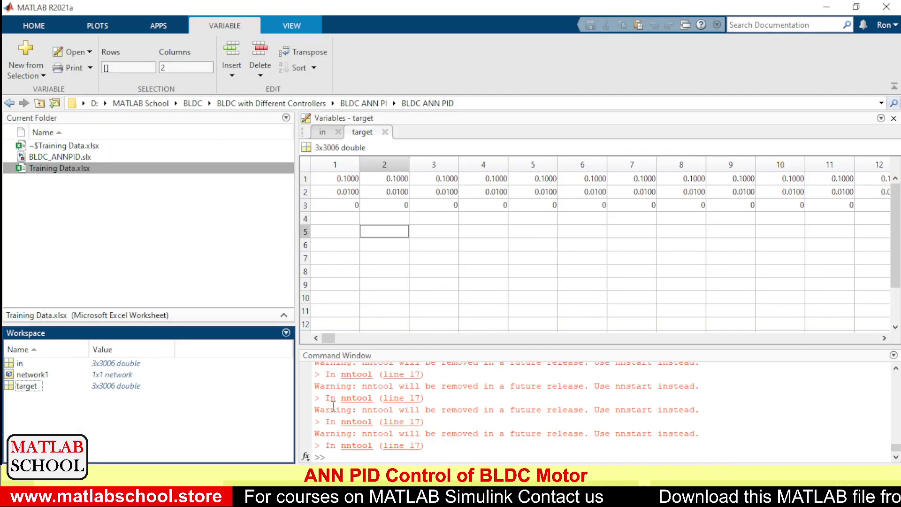
Run gensim(network1) in the Command Window to generate network1 as a Simulink block.
left_click(348, 456)
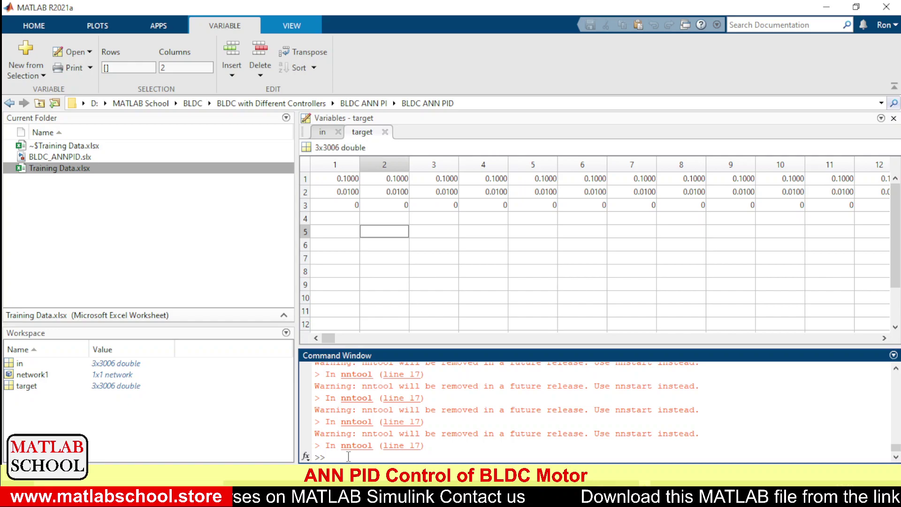
type("gensim(network1")
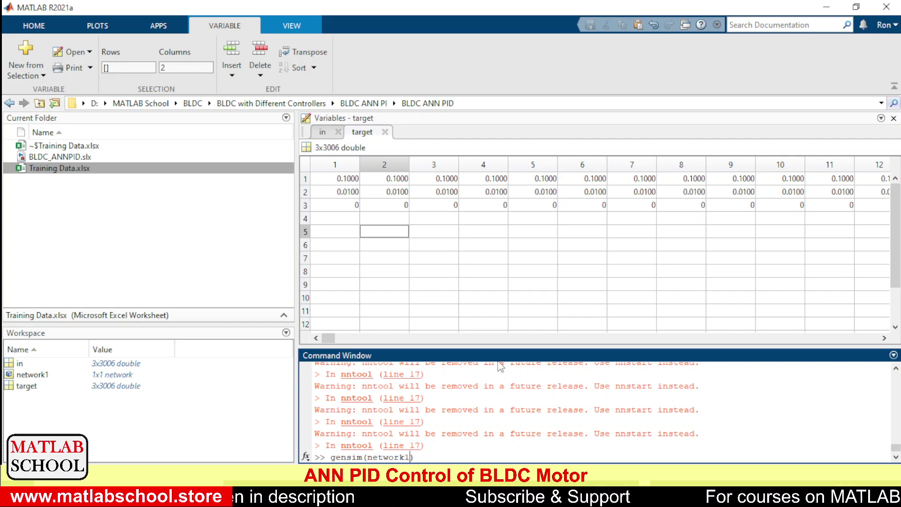
key("Return")
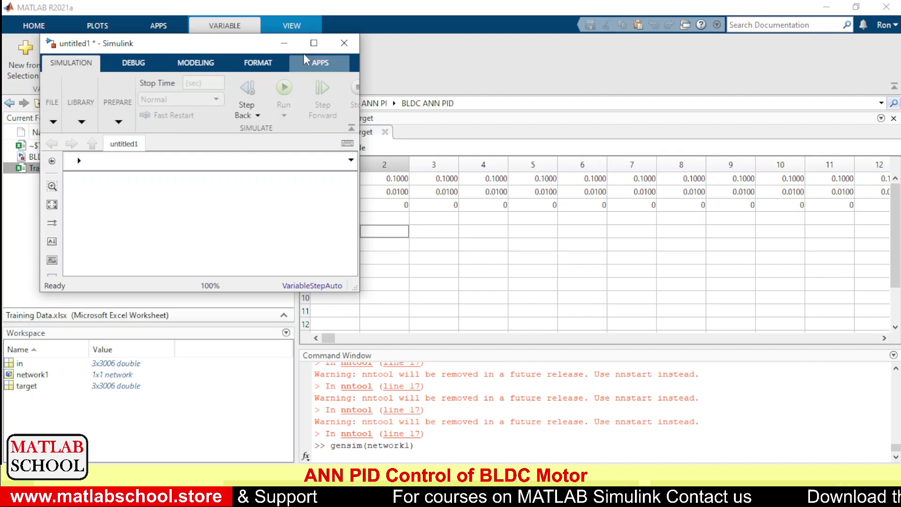
Fit the generated network diagram and copy its Custom Neural Network block.
left_click(313, 43)
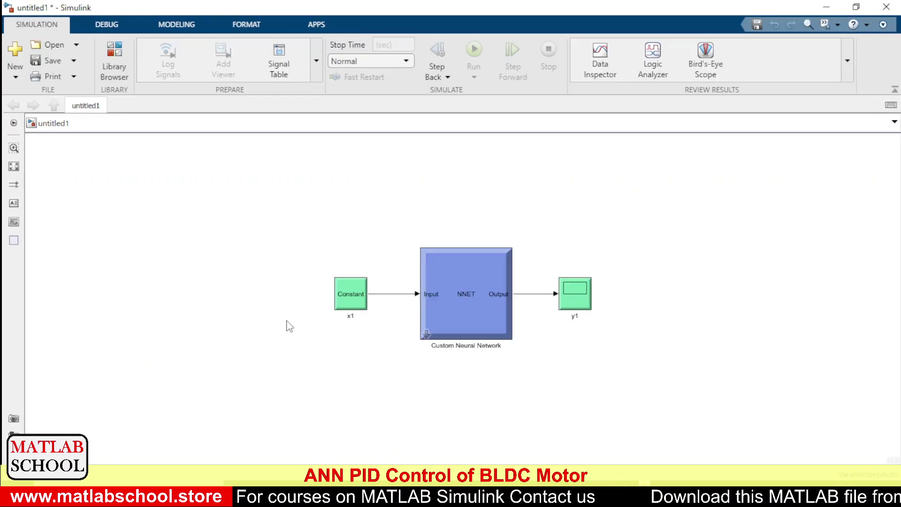
key("space")
left_click(514, 346)
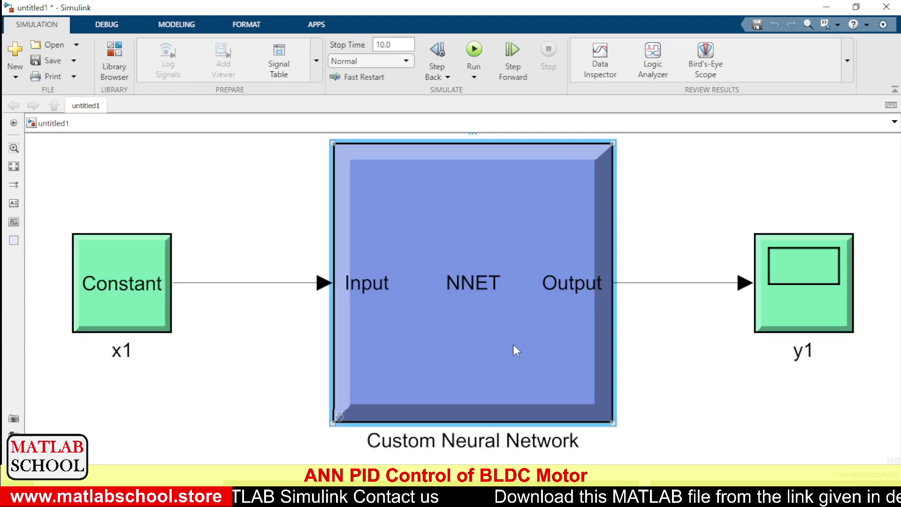
key("alt+Tab")
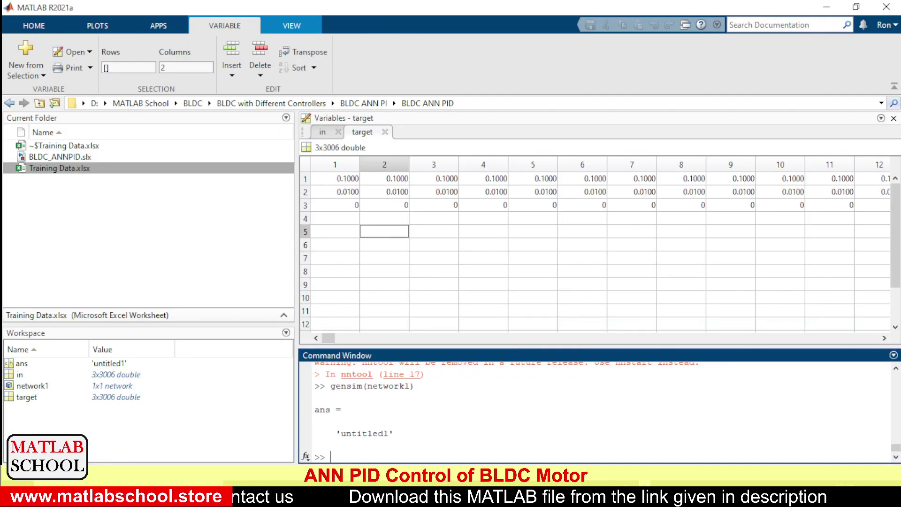
Paste the Custom Neural Network block into BLDC_ANNPID, then delete it again.
mouse_move(277, 453)
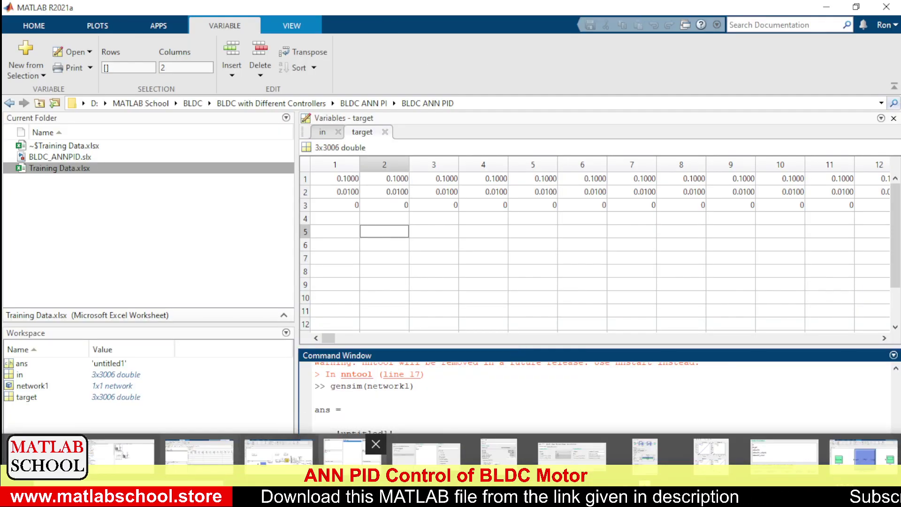
left_click(277, 452)
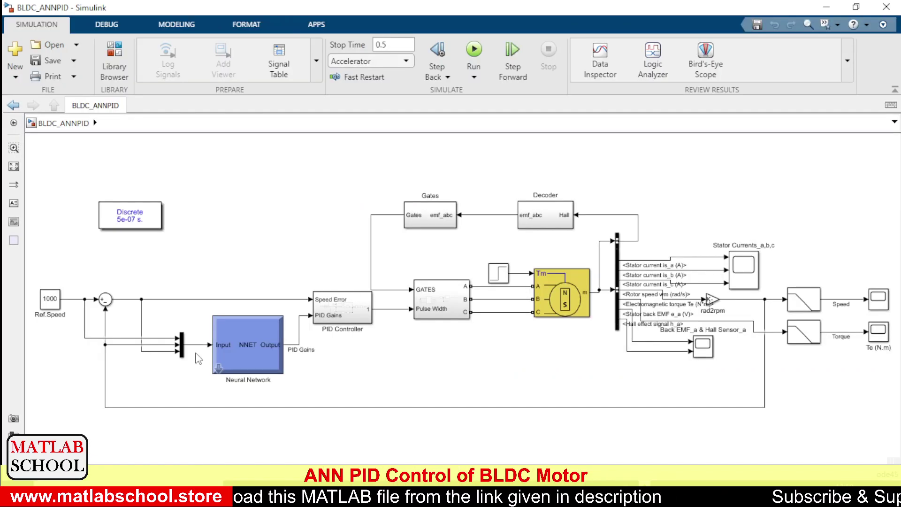
key("ctrl+v")
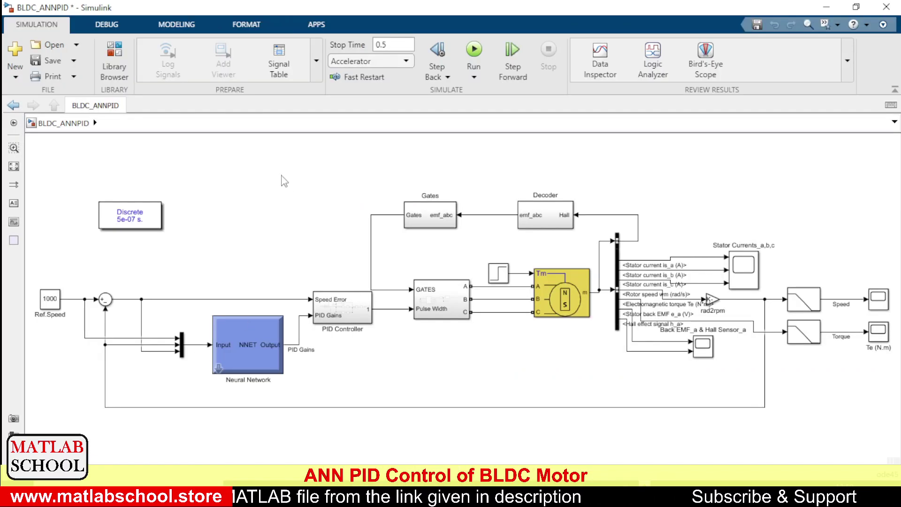
left_click_drag(304, 201, 261, 220)
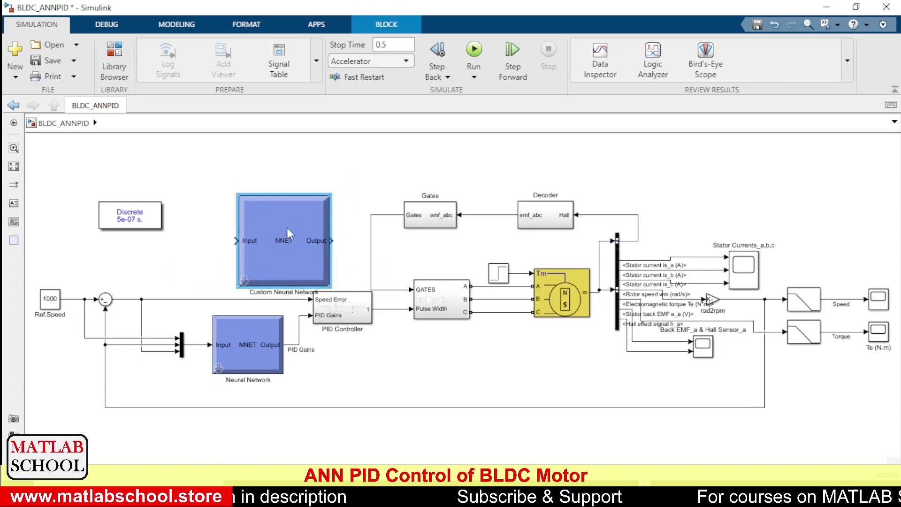
key("Delete")
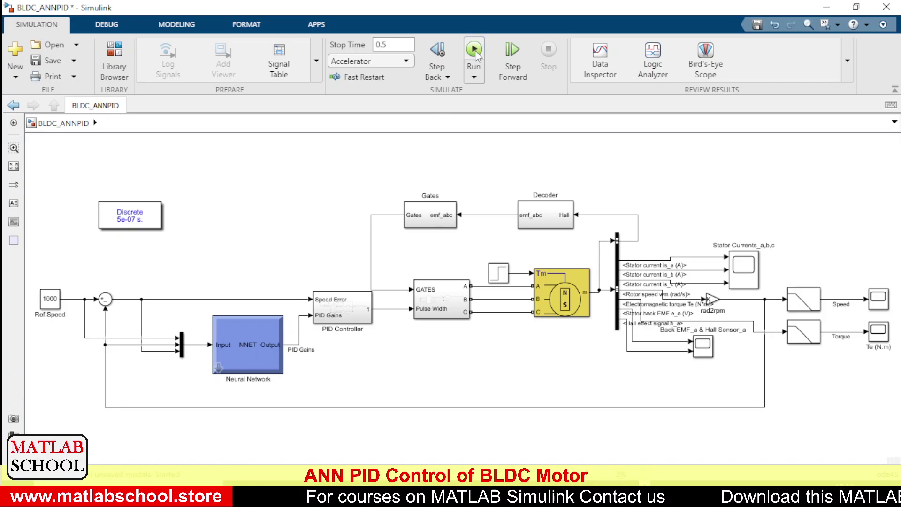
Run the BLDC_ANNPID simulation for 0.5 s and select the Speed scope block.
left_click(474, 50)
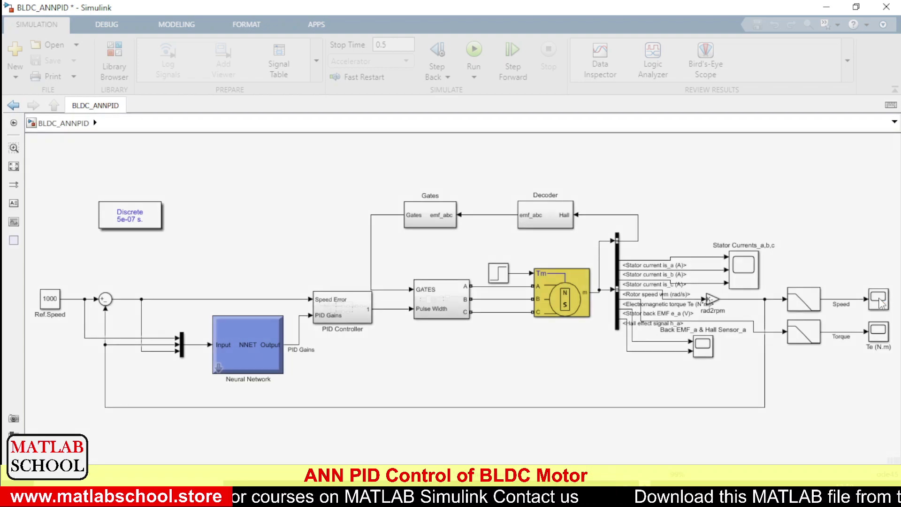
left_click(880, 303)
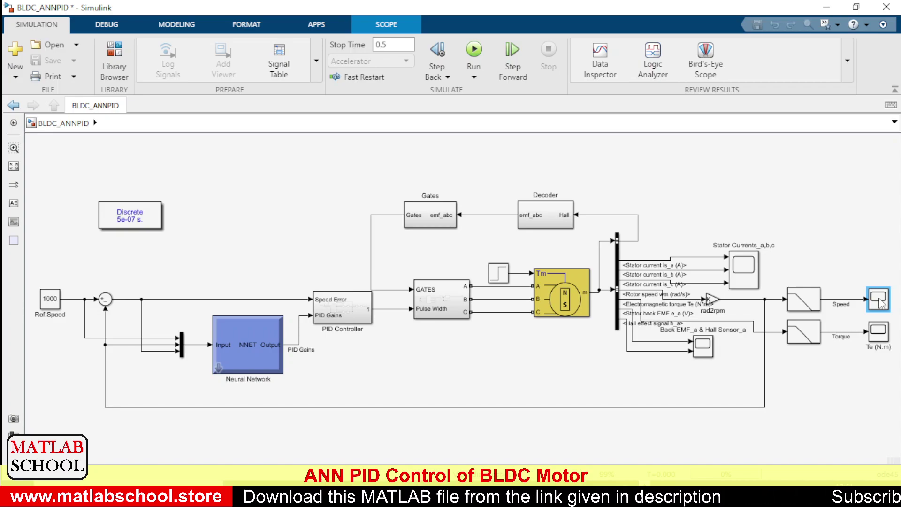
Open the Speed scope and autoscale it to show speed settling at 1000.
double_click(878, 299)
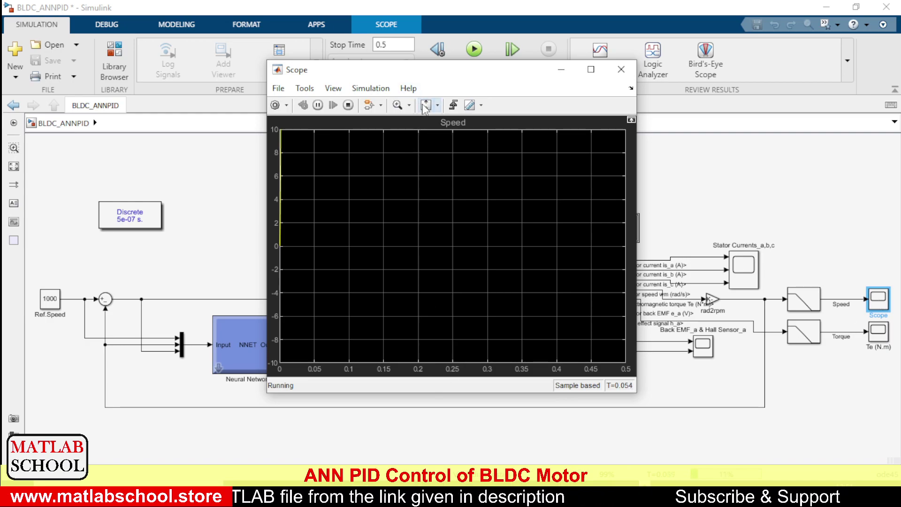
left_click(425, 106)
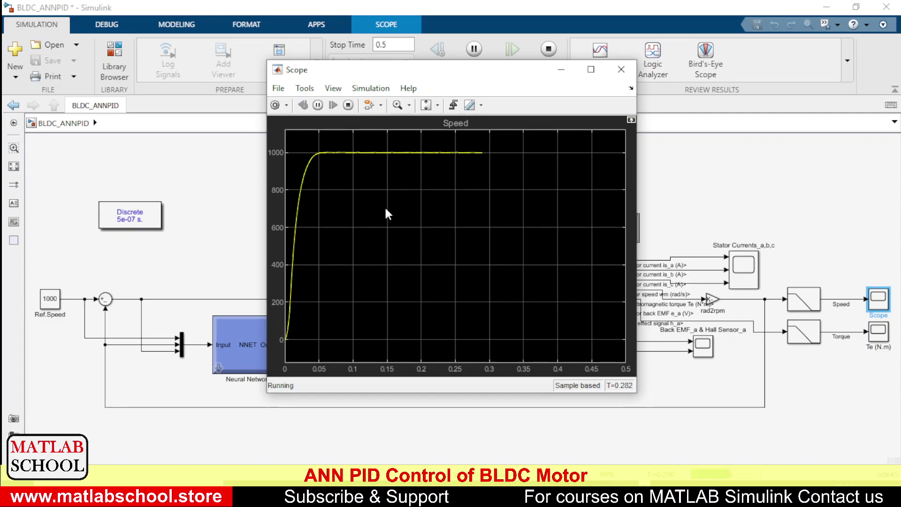
left_click(836, 405)
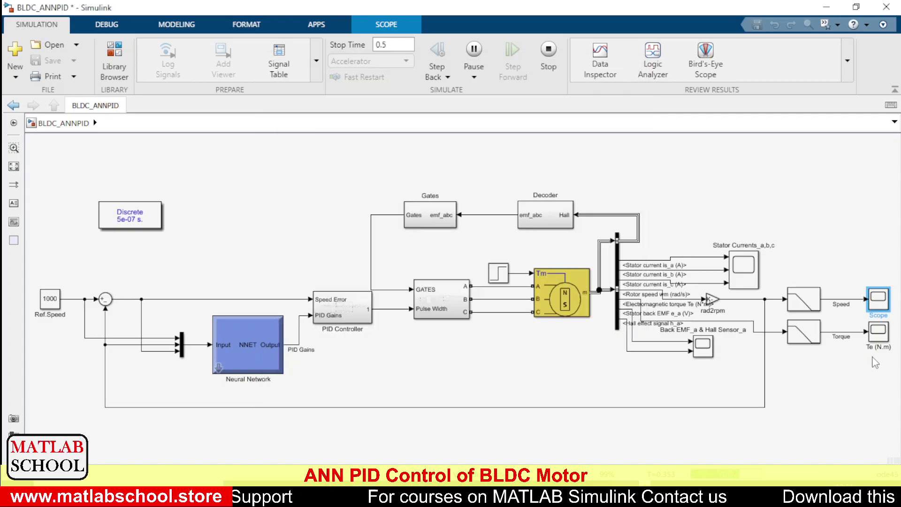
Open the Te (N.m) scope showing torque peaking near 1.65 and settling around 0.6 N·m.
left_click(879, 332)
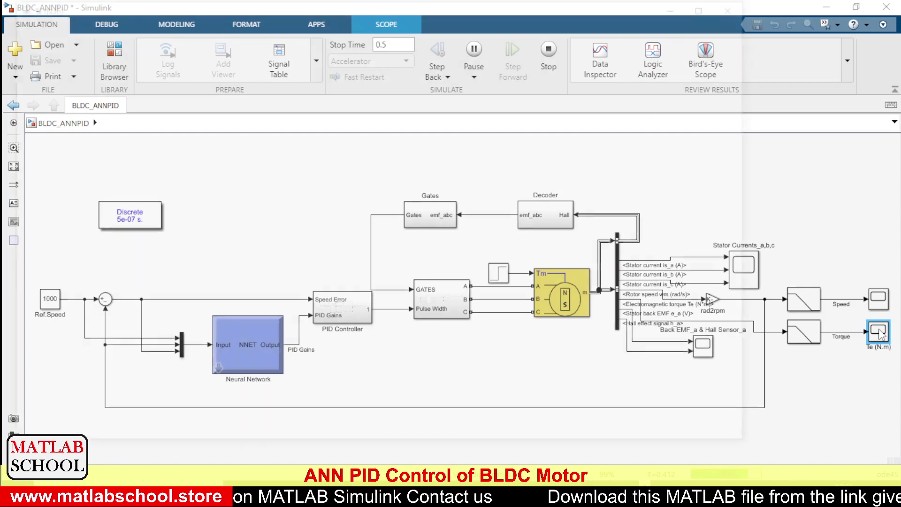
double_click(879, 332)
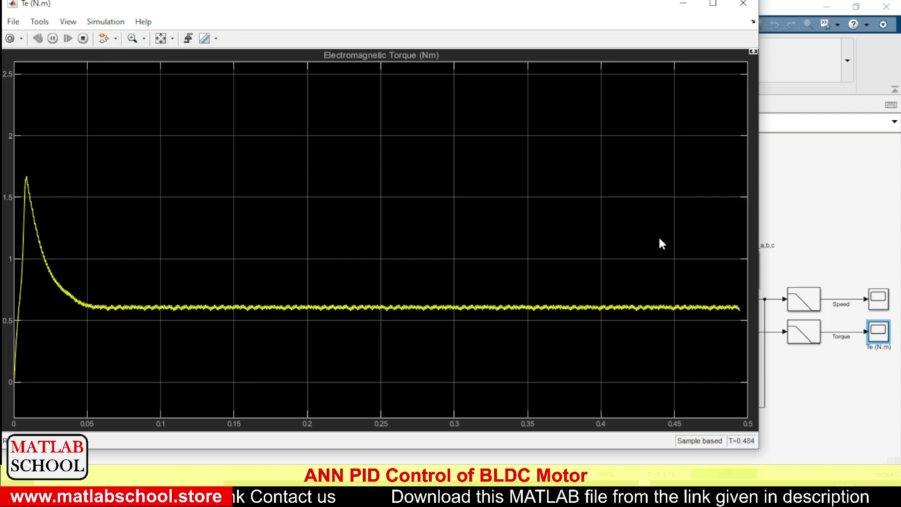
left_click(821, 206)
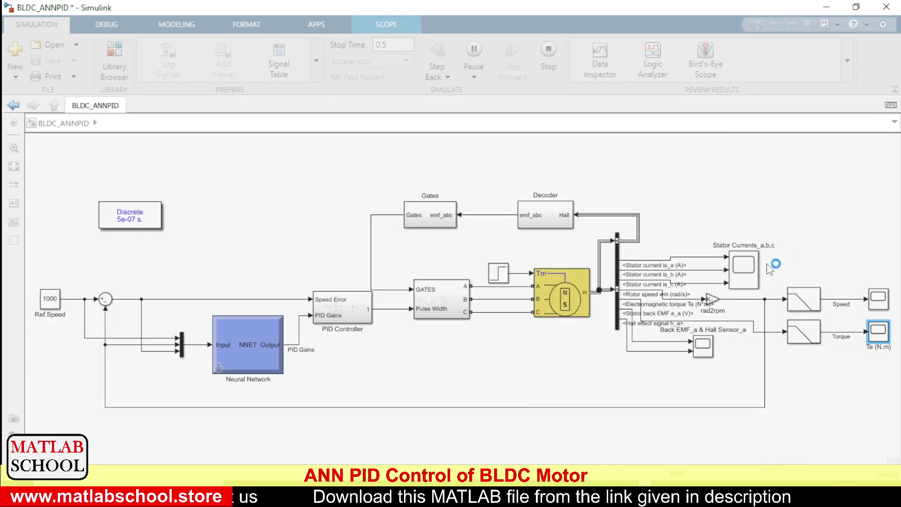
left_click(744, 274)
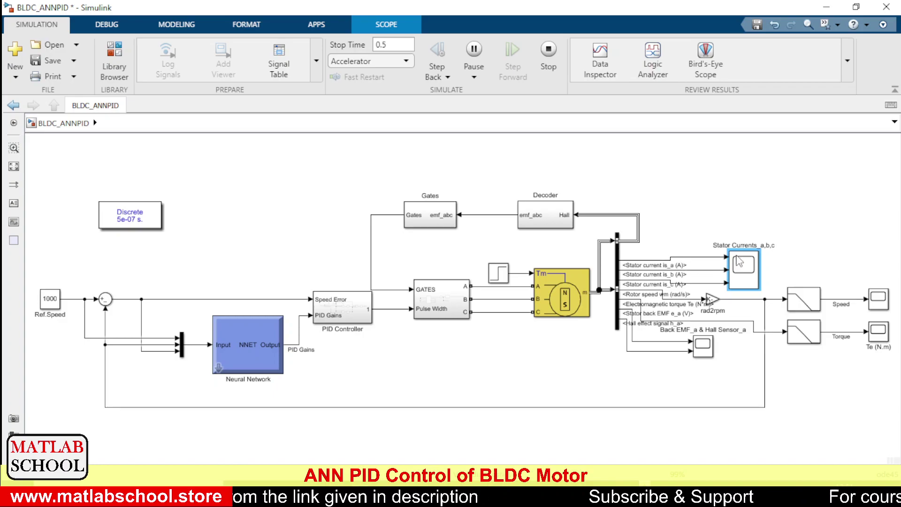
Autoscale the Stator Currents_a,b,c scope: ±1 A phase currents after a ~4 A start-up spike.
double_click(746, 266)
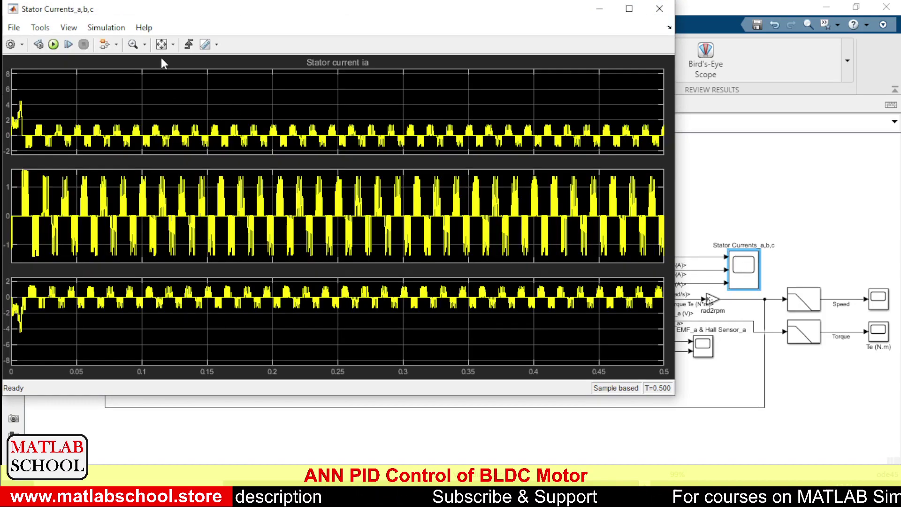
left_click(160, 50)
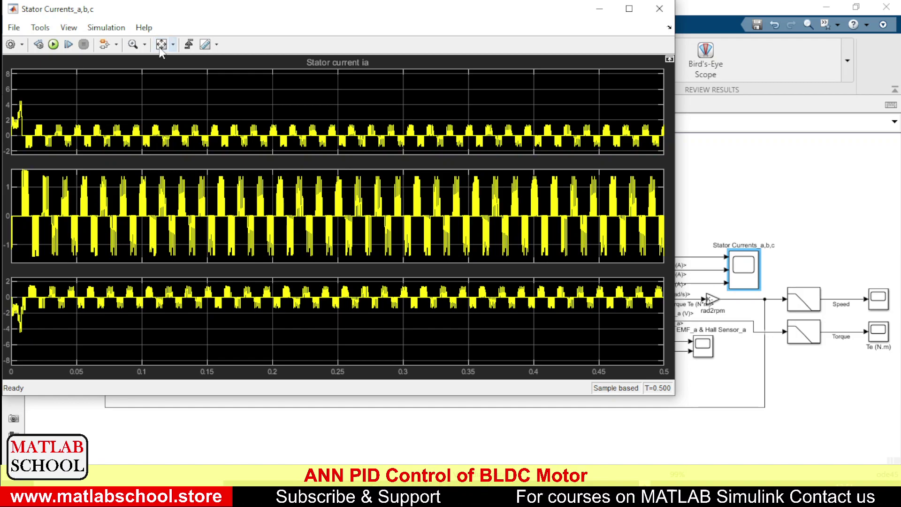
left_click(160, 50)
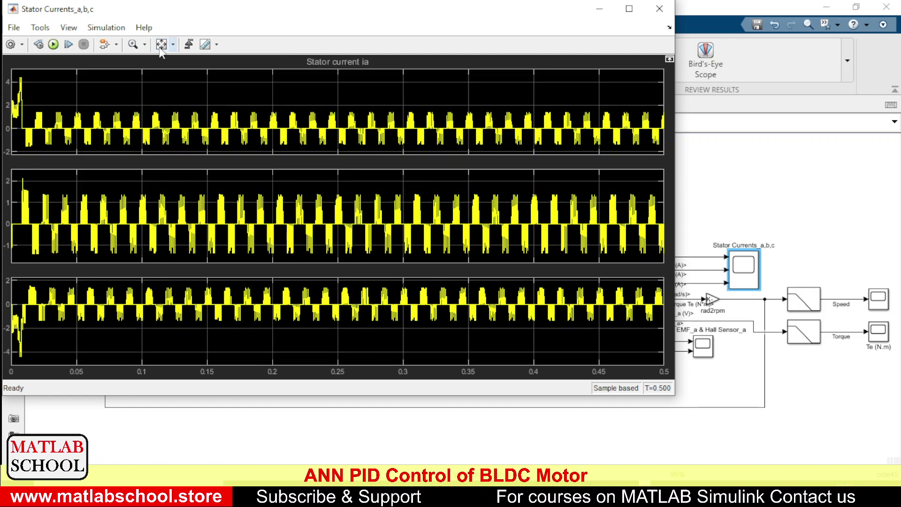
left_click(599, 9)
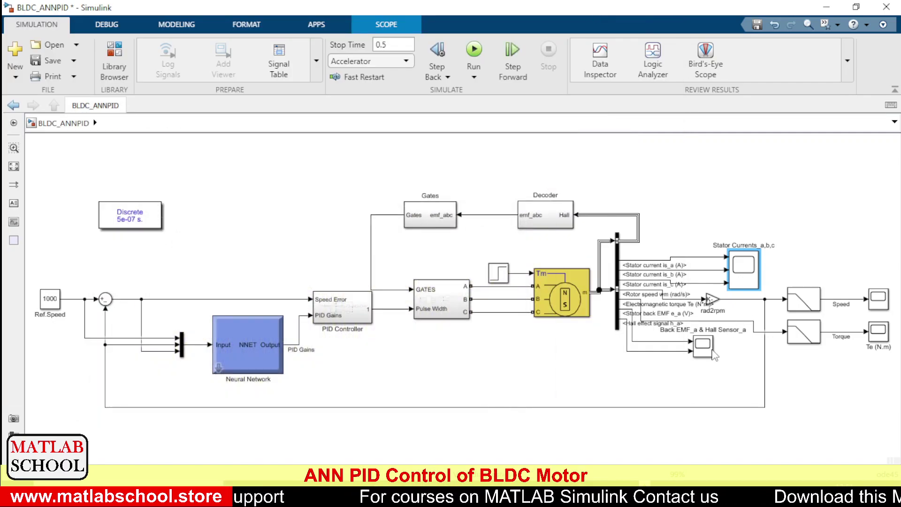
left_click(704, 351)
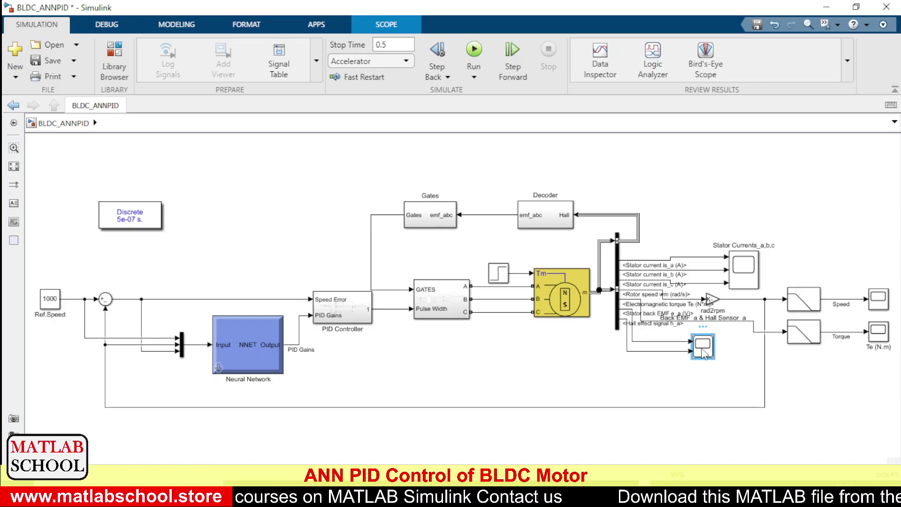
Nudge the Back EMF_a & Hall Sensor_a scope block right, reopen its plot, and enable Zoom In.
double_click(704, 352)
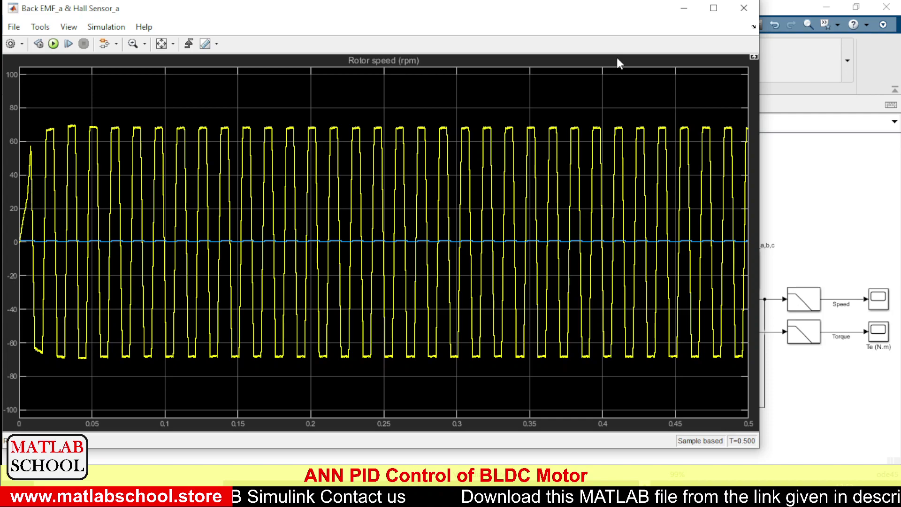
left_click(683, 9)
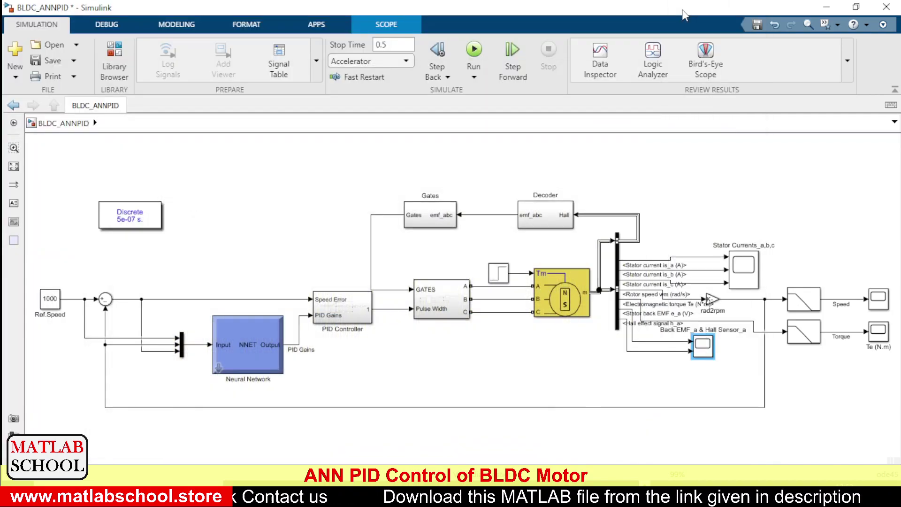
left_click(647, 342)
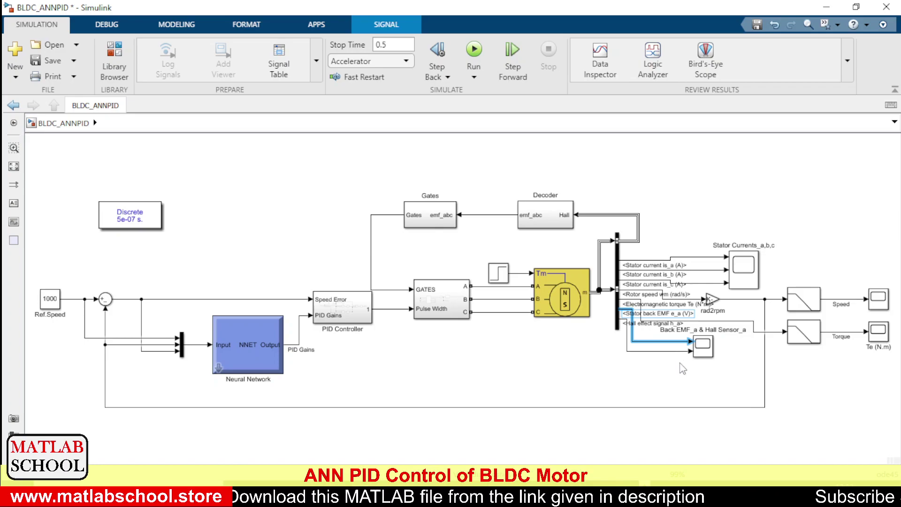
left_click(712, 351)
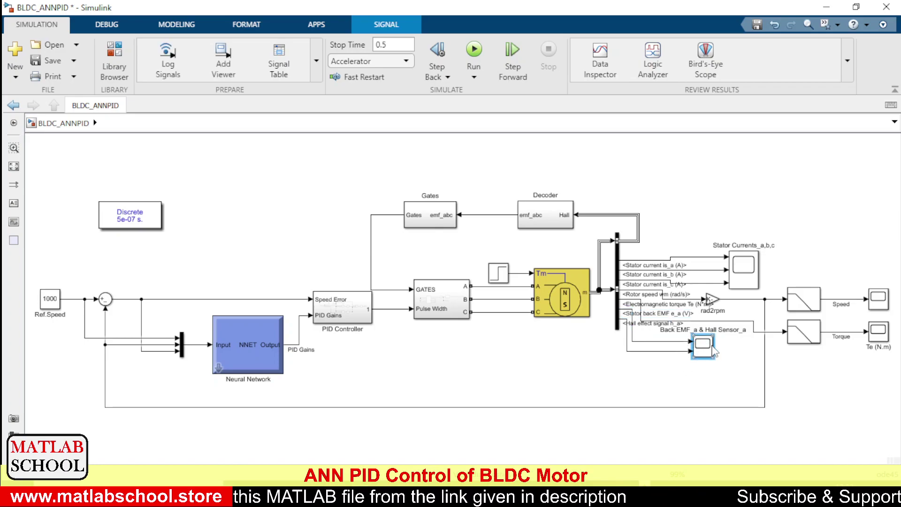
left_click_drag(716, 355, 726, 358)
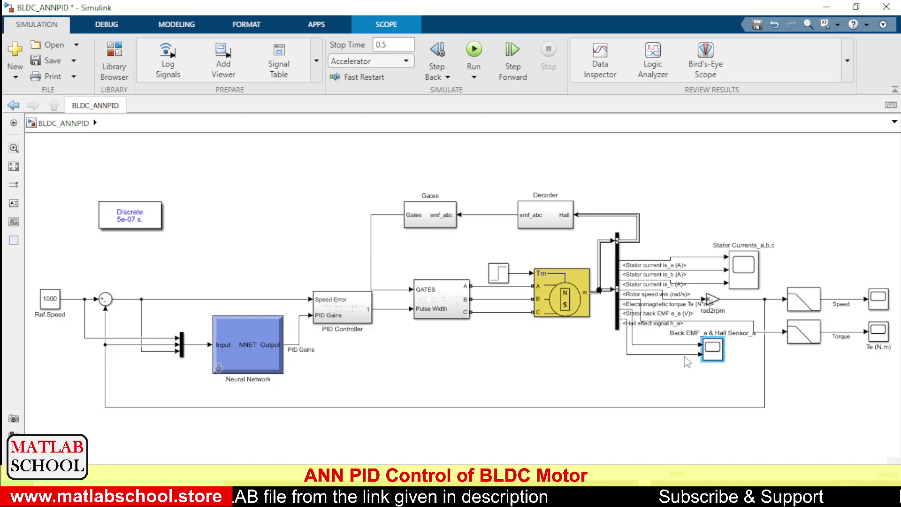
left_click(686, 356)
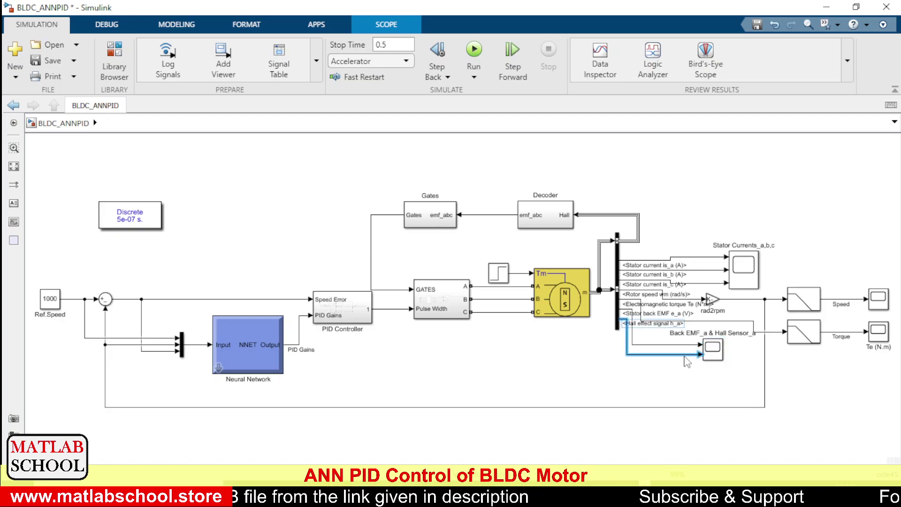
left_click(714, 351)
double_click(714, 351)
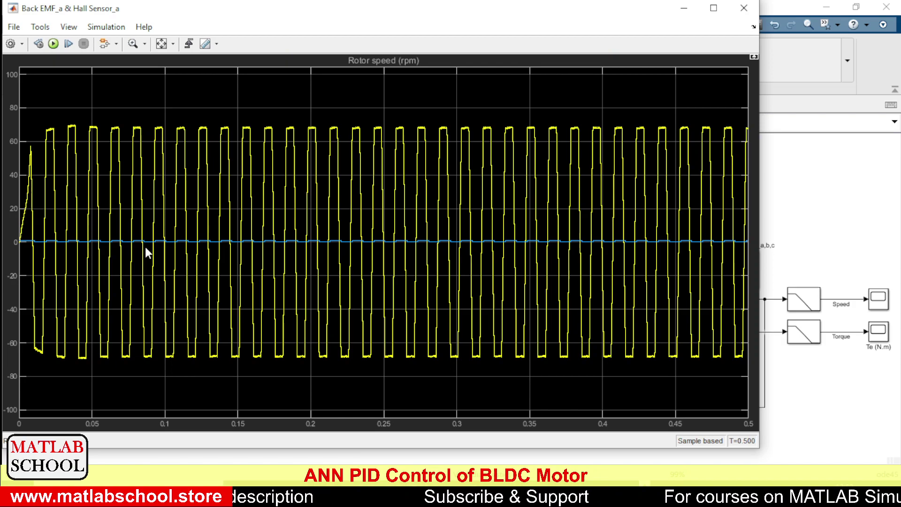
left_click(133, 43)
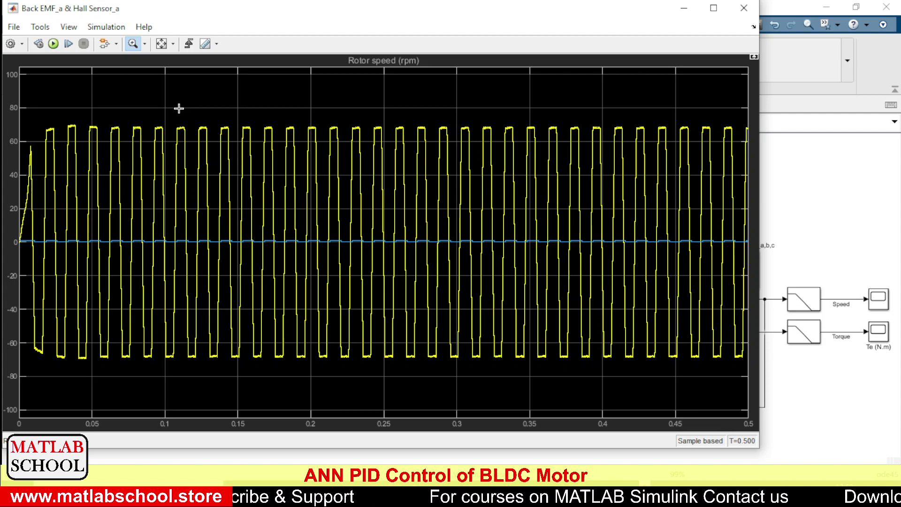
Zoom the back EMF plot to five trapezoidal cycles between 0.11 and 0.18 s.
left_click_drag(178, 107, 291, 381)
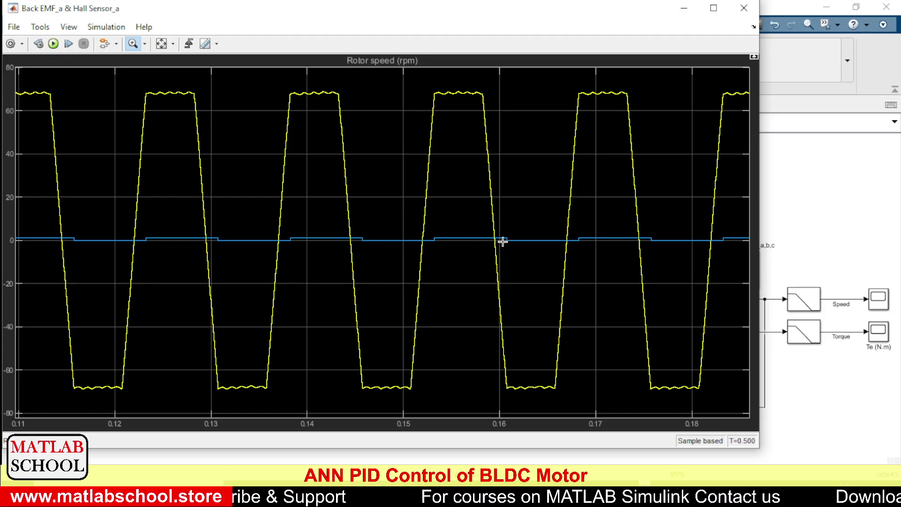
left_click(843, 229)
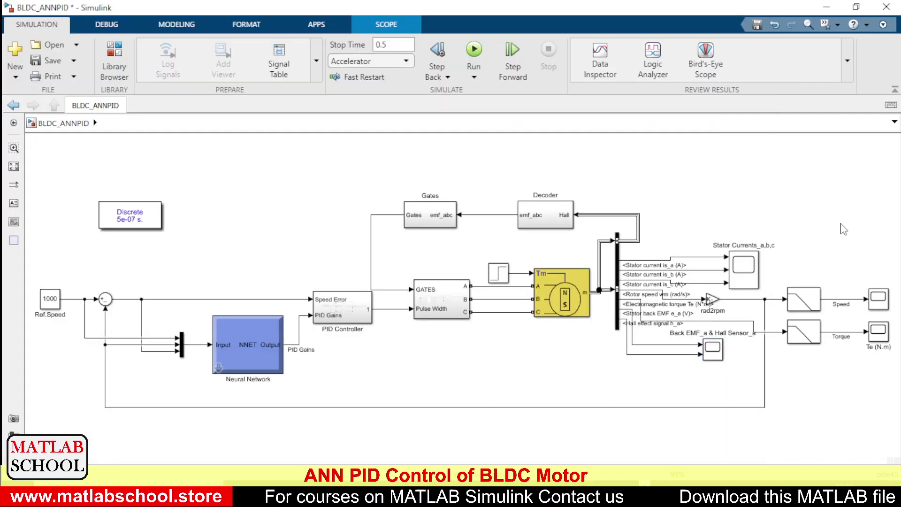